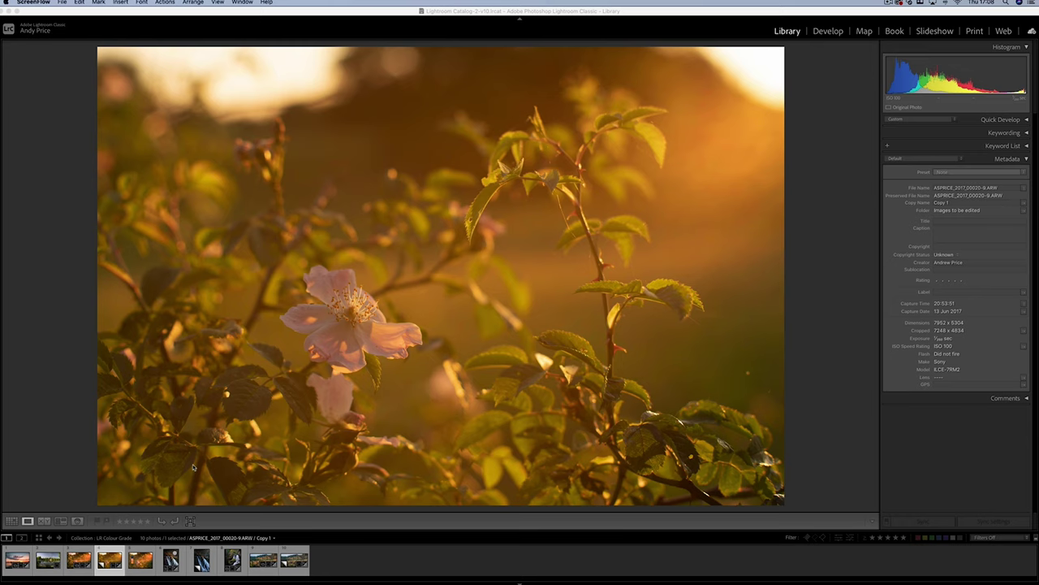
# Step: Flip between the pink edited rose and the golden original, ending on the unedited Copy 1
pyautogui.press('Left')
pyautogui.click(79, 559)
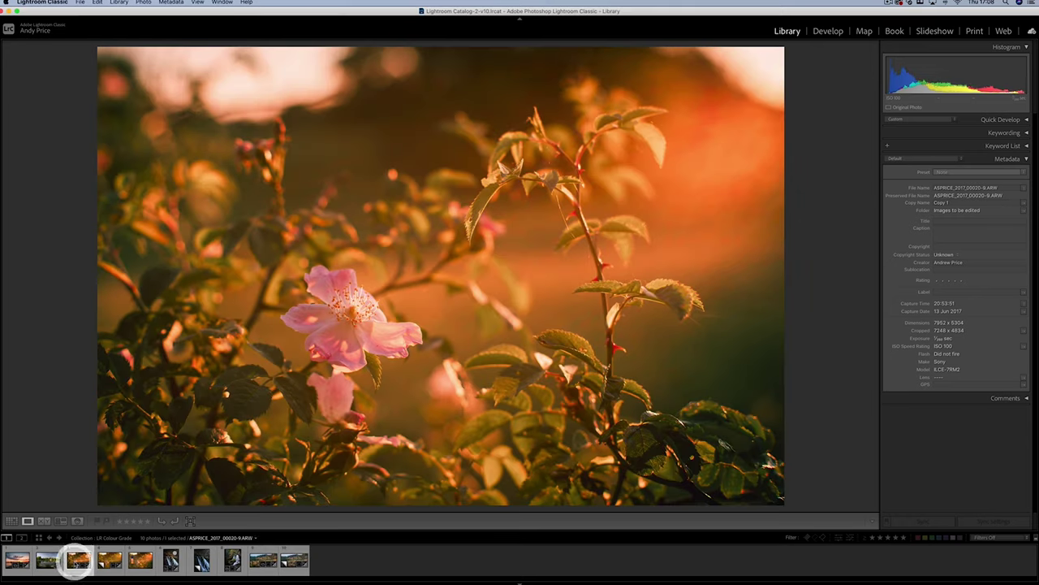
pyautogui.press('Right')
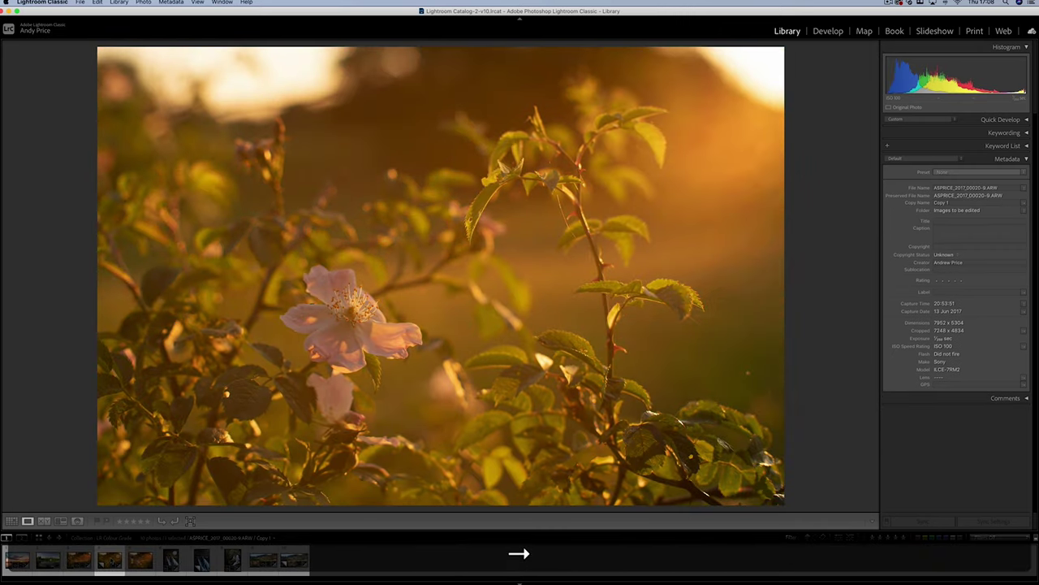
pyautogui.press('Left')
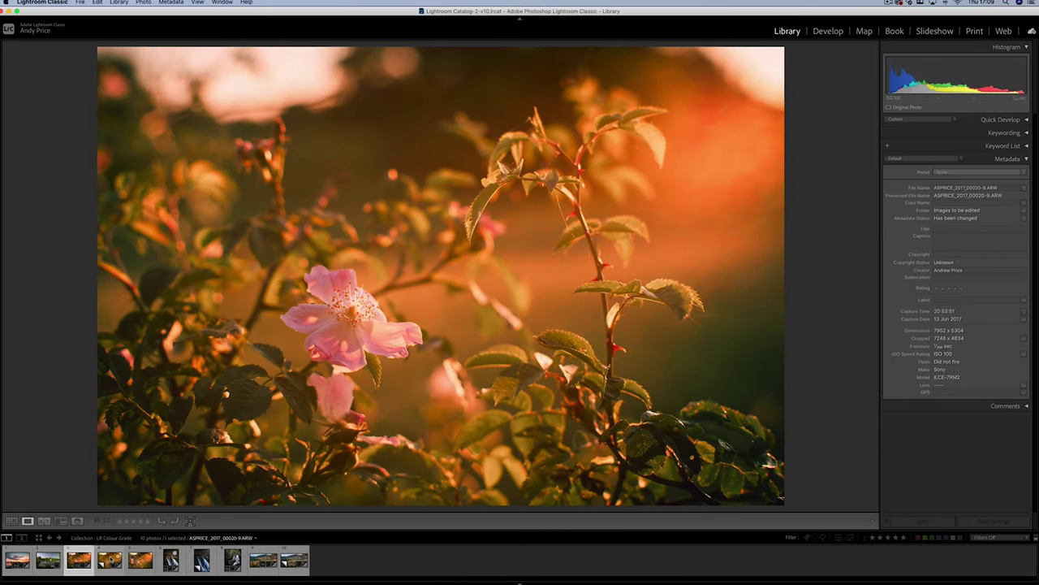
pyautogui.press('Right')
pyautogui.press('Left')
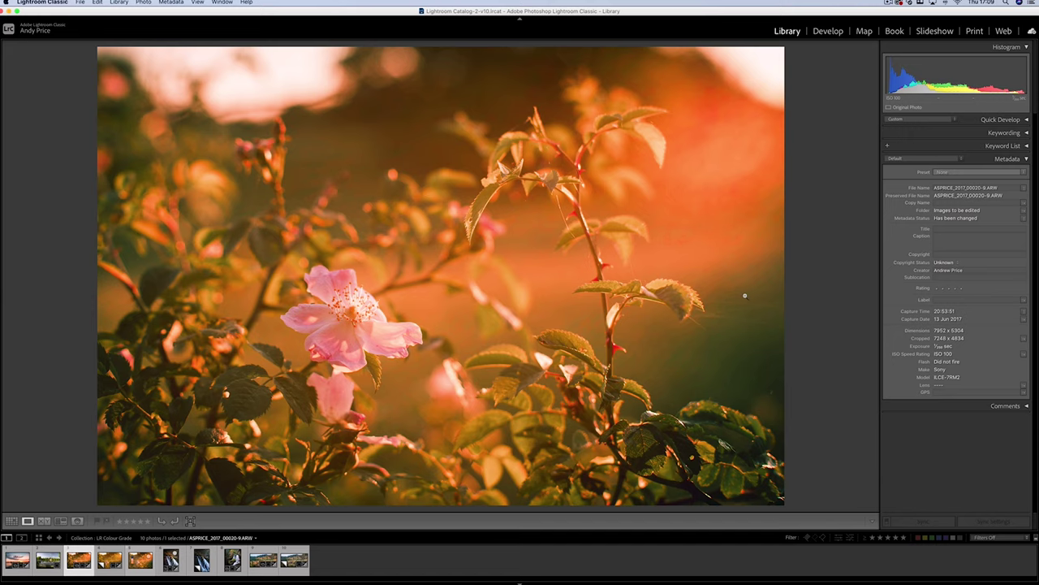
pyautogui.press('Right')
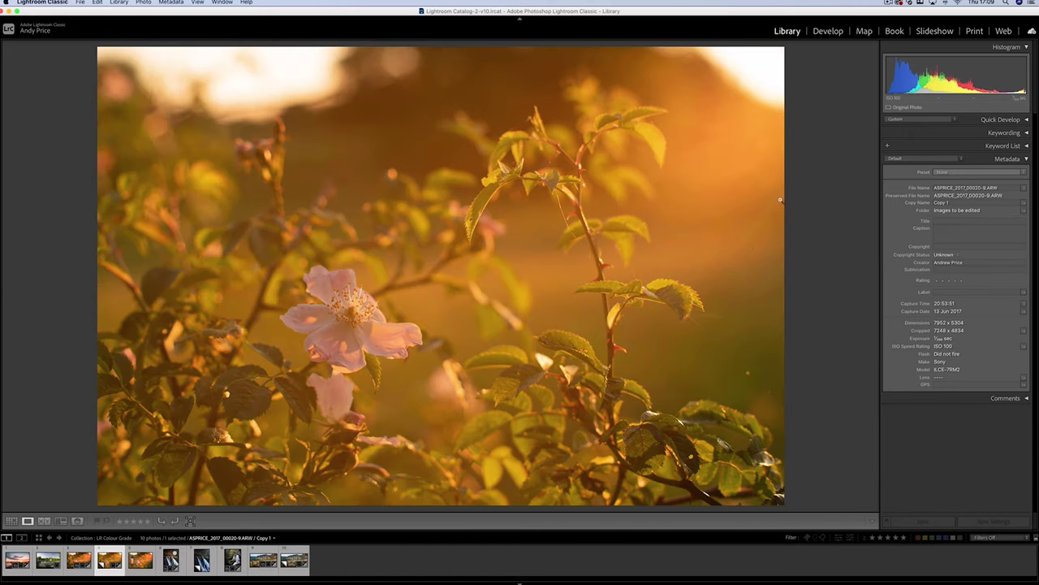
# Step: In Develop, enable Lens Corrections profile corrections and chromatic aberration removal for the rose copy
pyautogui.click(829, 33)
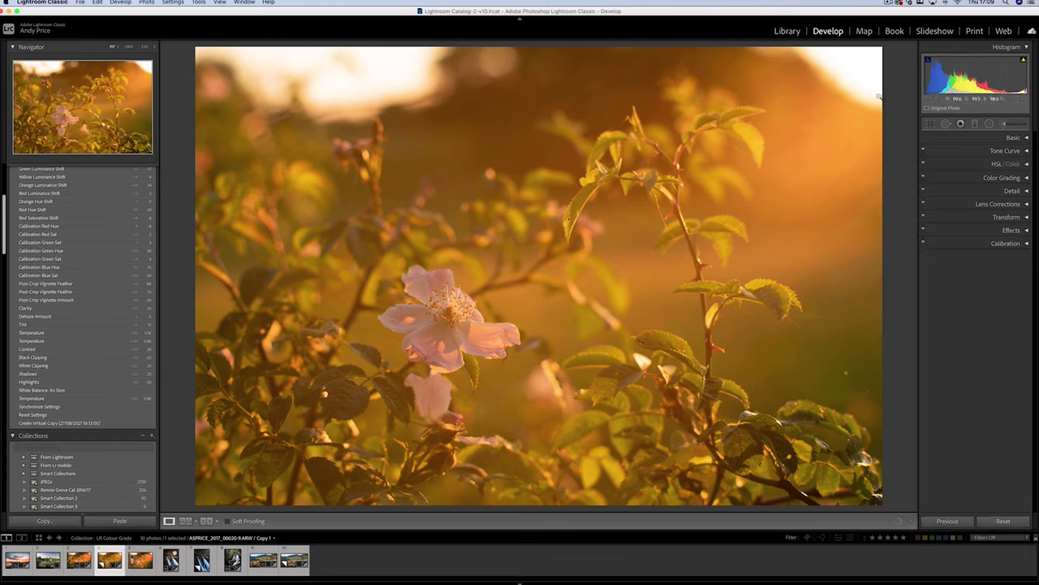
pyautogui.click(1021, 100)
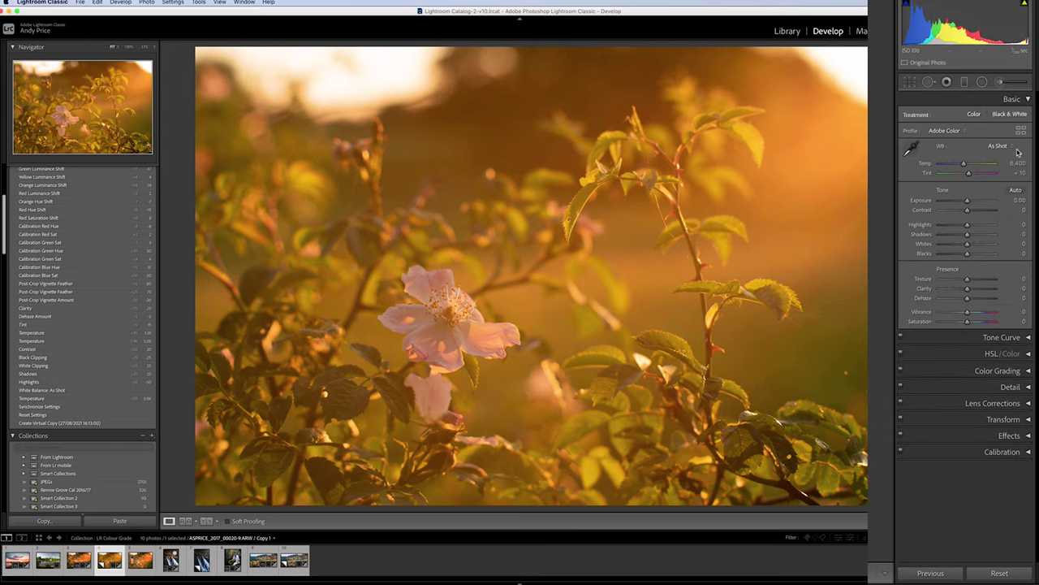
pyautogui.click(992, 403)
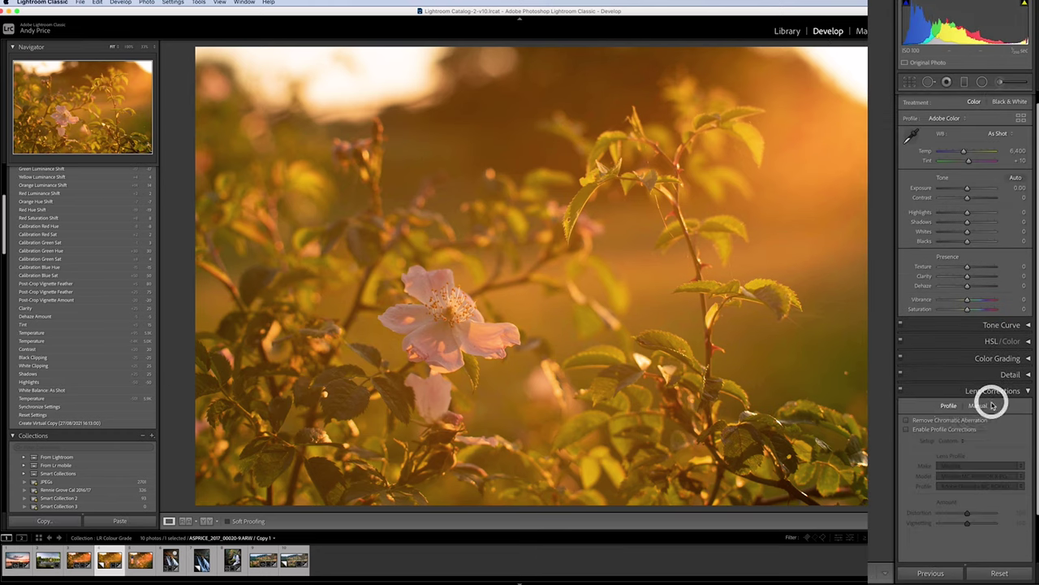
pyautogui.click(906, 429)
pyautogui.click(907, 420)
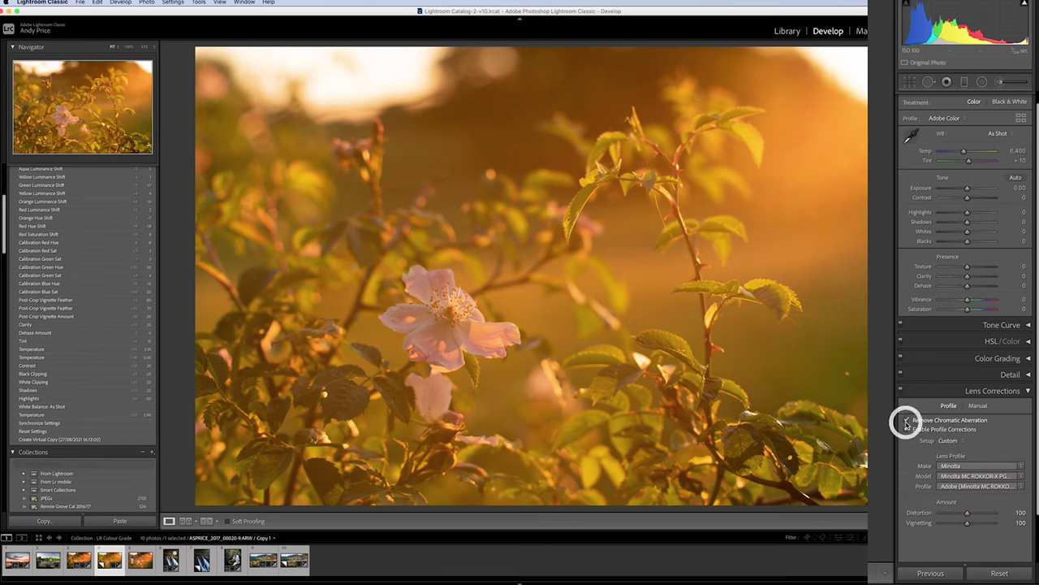
pyautogui.click(1025, 392)
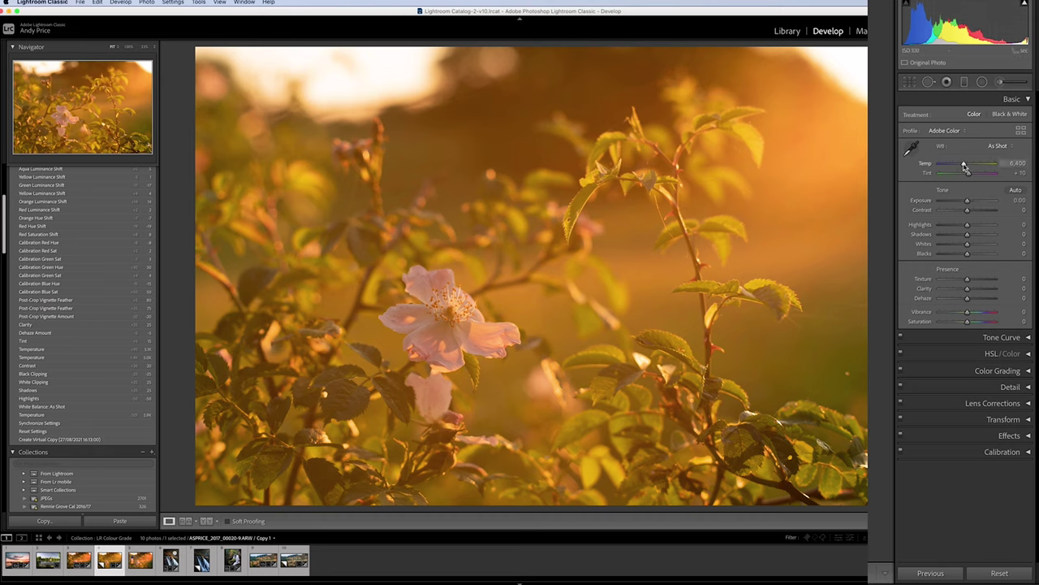
# Step: Cool the white balance to Temp 5,100 and shift Tint to +15
pyautogui.moveTo(965, 166); pyautogui.dragTo(957, 164)
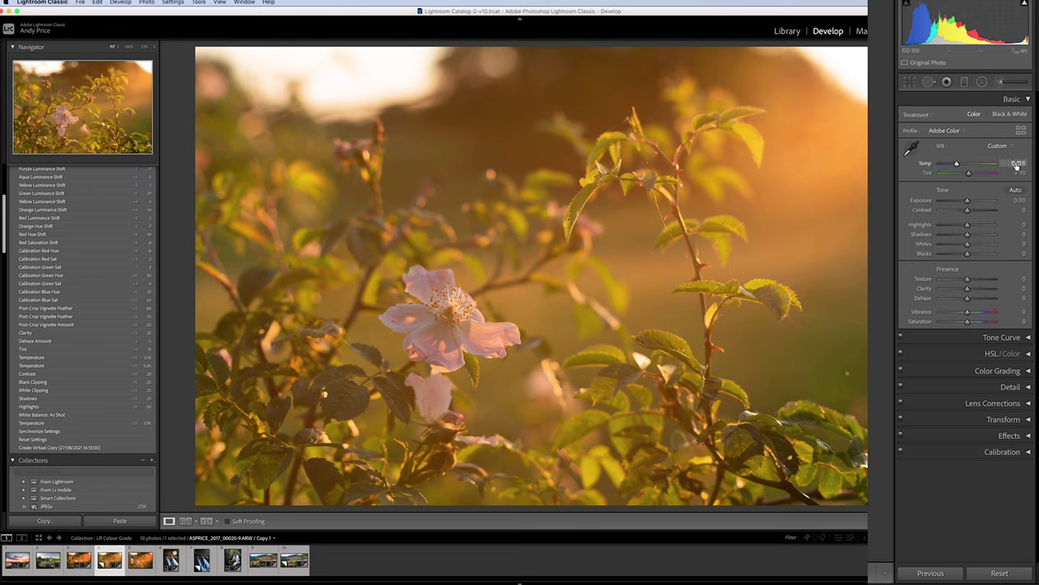
pyautogui.click(1016, 164)
pyautogui.write('5100')
pyautogui.press('Return')
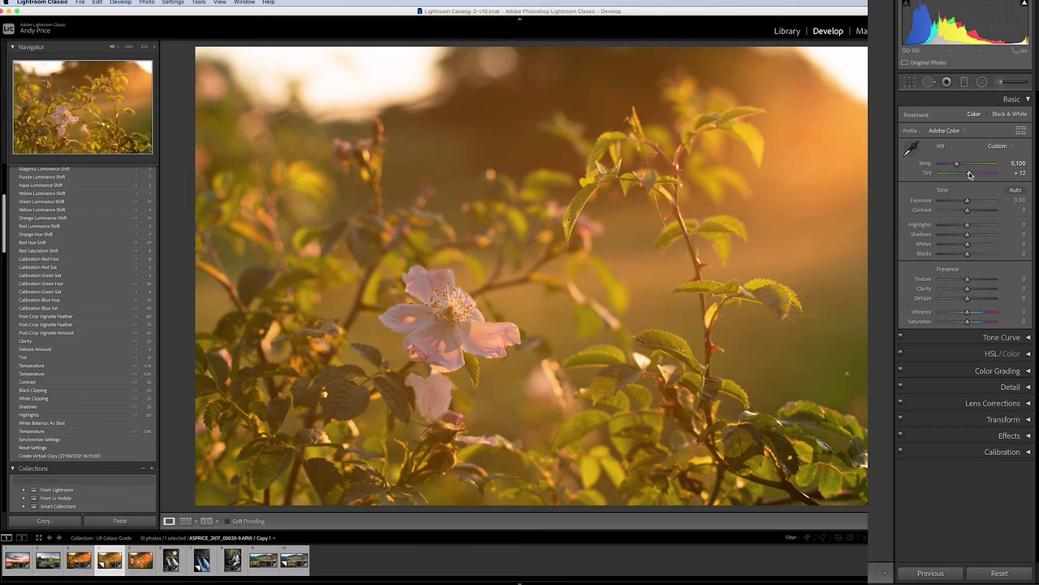
pyautogui.moveTo(970, 174); pyautogui.dragTo(957, 225)
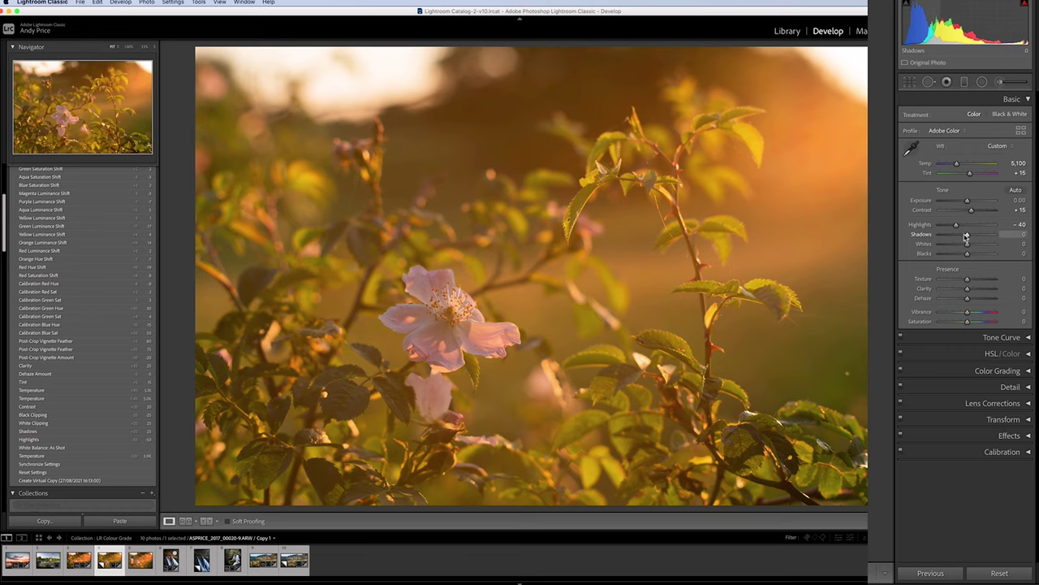
# Step: Raise Whites to +25 and lower Blacks to −25 while previewing clipping
pyautogui.moveTo(968, 244); pyautogui.dragTo(975, 246)
pyautogui.keyDown('alt'); pyautogui.click(973, 246); pyautogui.keyUp('alt')
pyautogui.keyDown('alt'); pyautogui.click(974, 246); pyautogui.keyUp('alt')
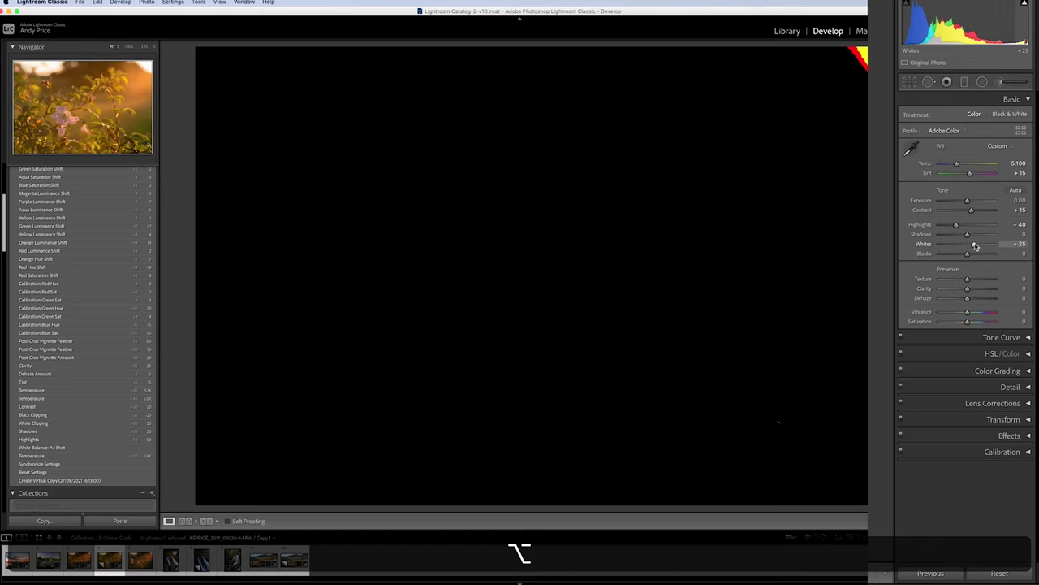
pyautogui.moveTo(975, 246)
pyautogui.mouseDown()
pyautogui.moveTo(960, 256)
pyautogui.moveTo(970, 242)
pyautogui.mouseUp()
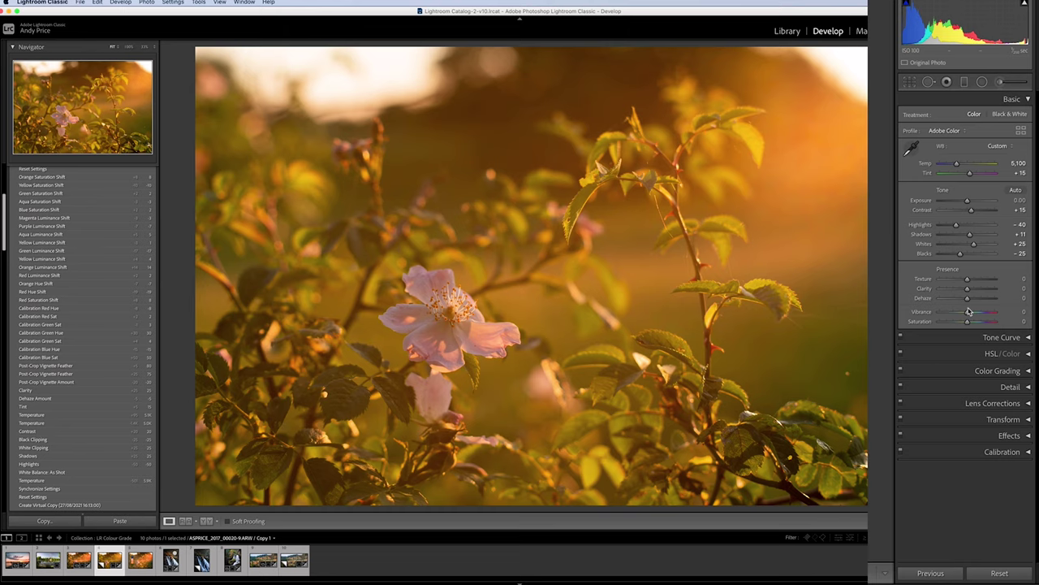
# Step: Set Clarity +10 and Dehaze −5, then choose Adobe Landscape after comparing it with Adobe Color
pyautogui.moveTo(967, 289); pyautogui.dragTo(971, 297)
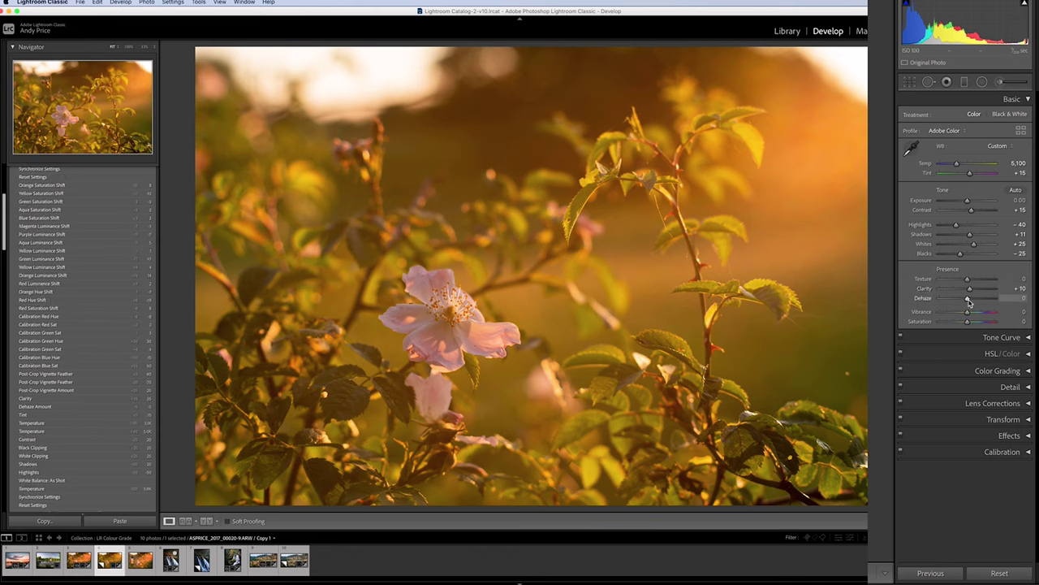
pyautogui.moveTo(968, 301); pyautogui.dragTo(967, 301)
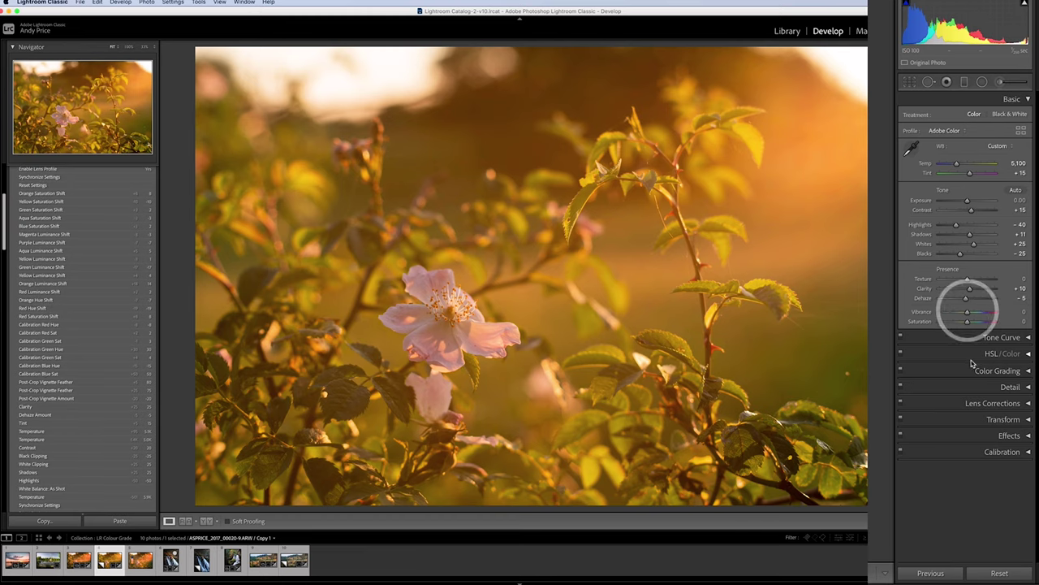
pyautogui.click(962, 133)
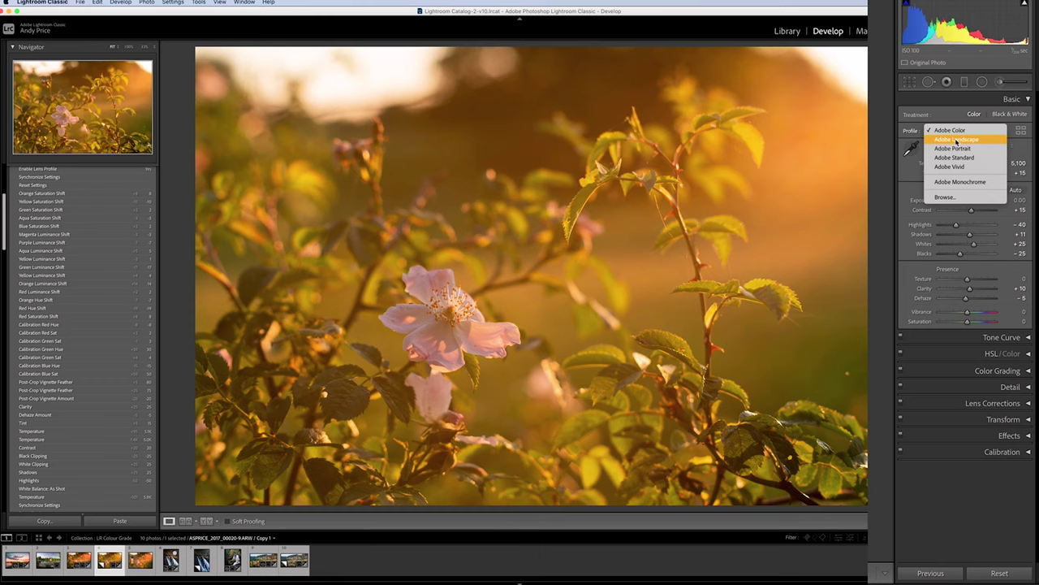
pyautogui.click(957, 141)
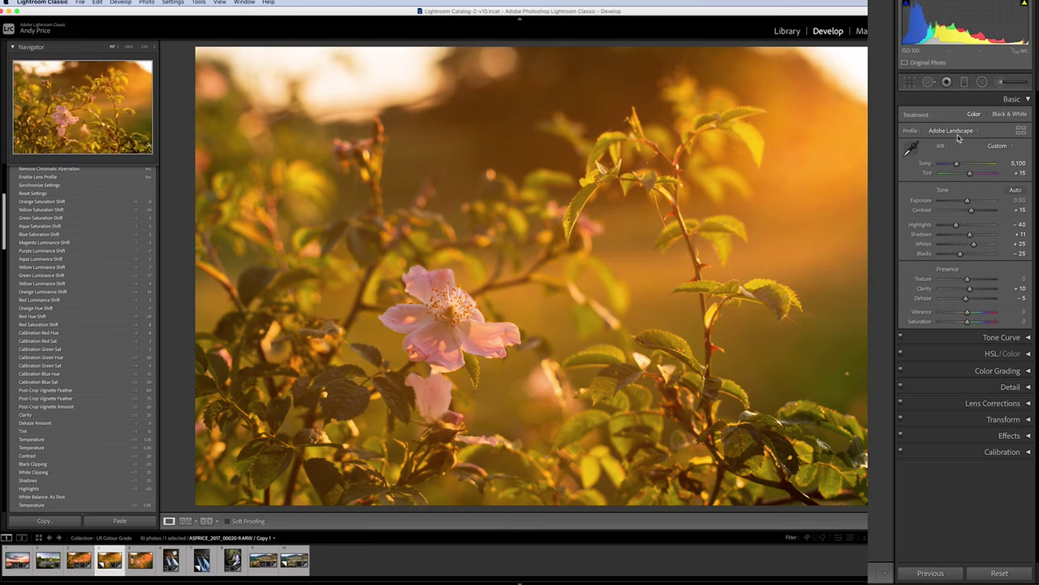
pyautogui.click(958, 135)
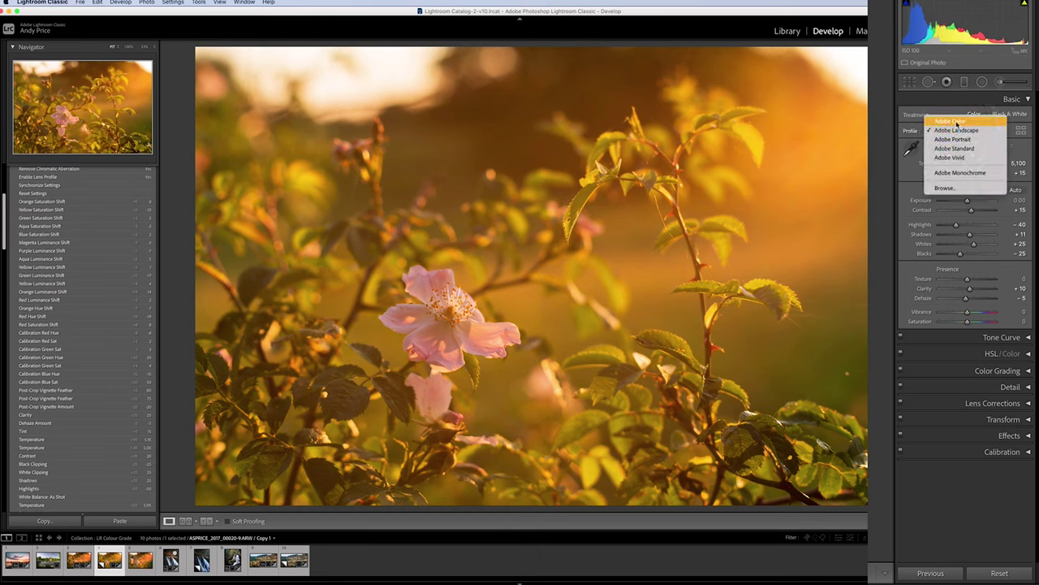
pyautogui.click(957, 123)
pyautogui.click(959, 131)
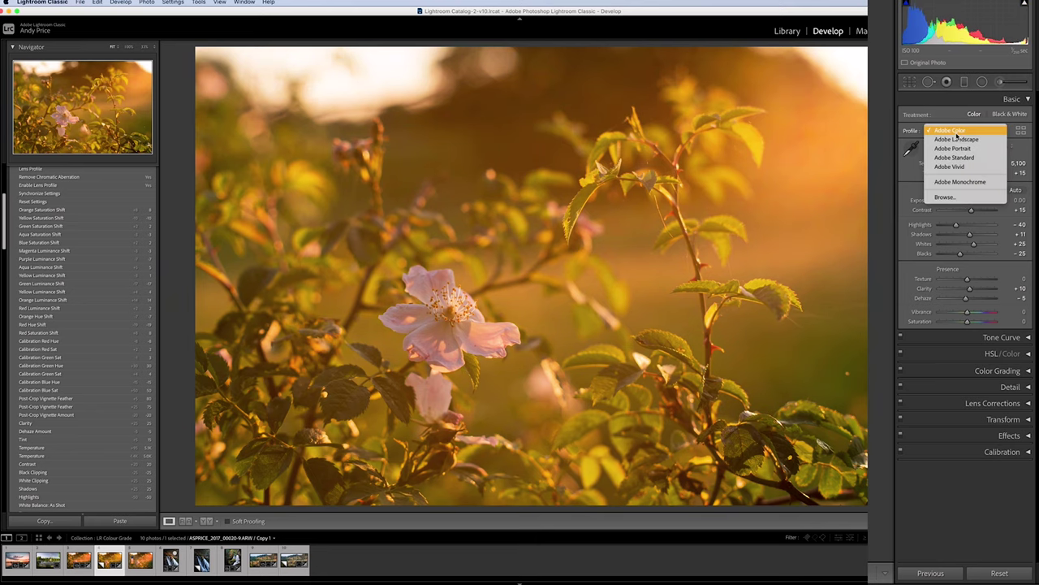
pyautogui.click(956, 141)
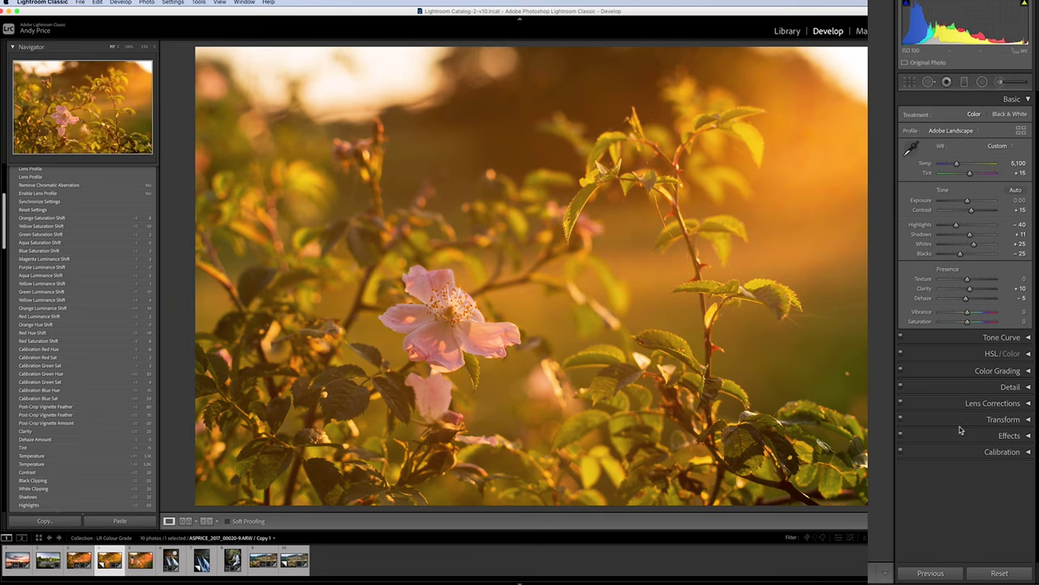
pyautogui.click(1025, 99)
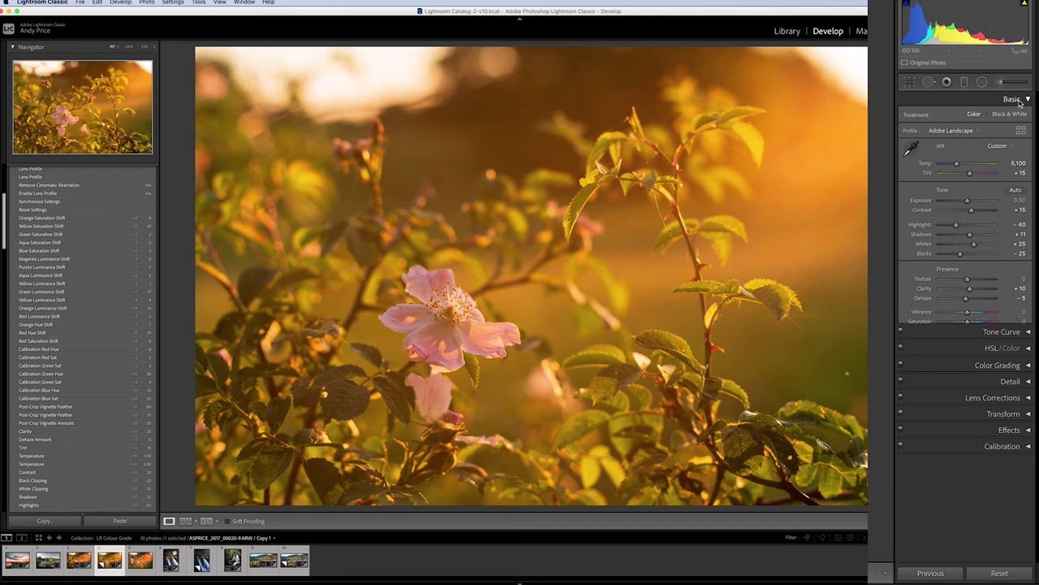
# Step: In Calibration, set Blue Primary to hue −10, saturation +35, and Green Primary to hue +15, saturation −10
pyautogui.click(1005, 231)
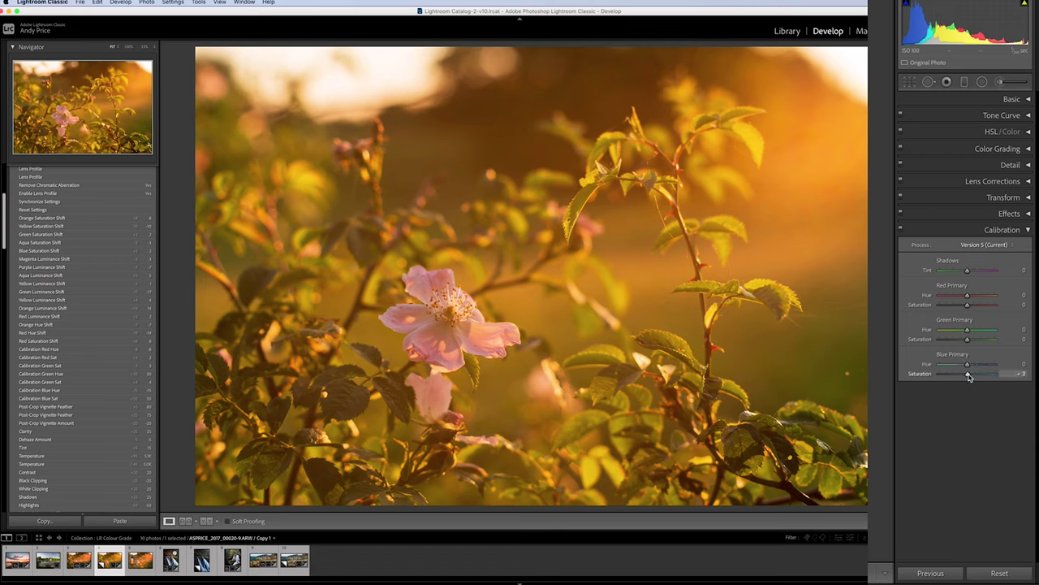
pyautogui.moveTo(969, 377)
pyautogui.mouseDown()
pyautogui.moveTo(979, 376)
pyautogui.moveTo(966, 367)
pyautogui.mouseUp()
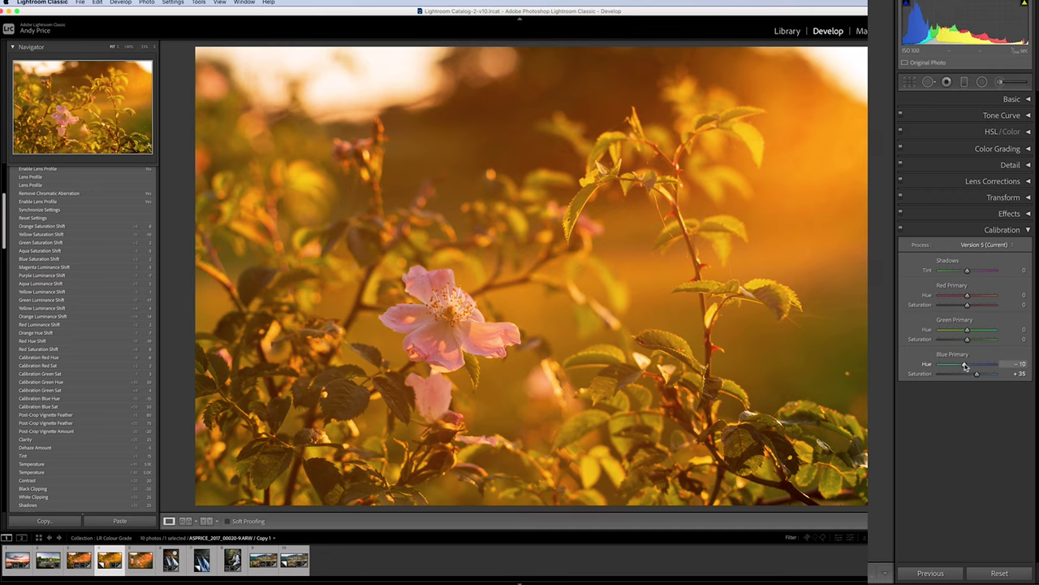
pyautogui.click(966, 365)
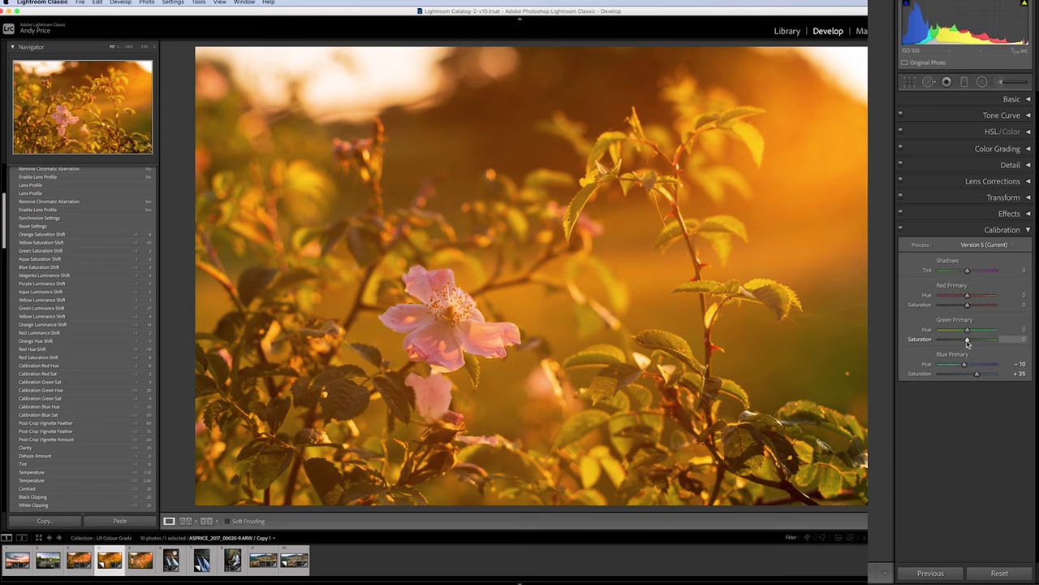
pyautogui.scroll(5, 960, 343)
pyautogui.moveTo(971, 340); pyautogui.dragTo(998, 330)
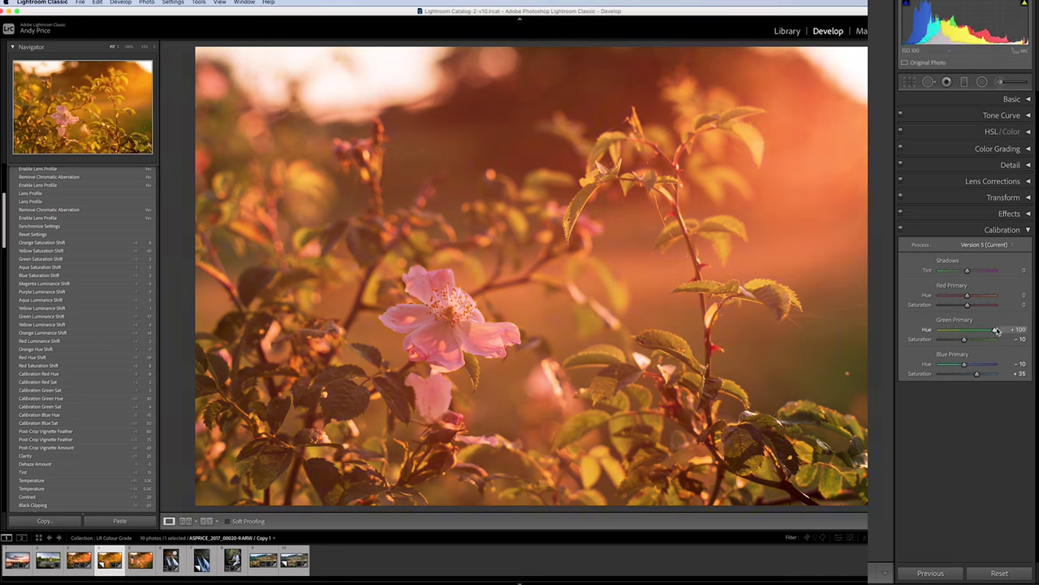
pyautogui.doubleClick(932, 330)
pyautogui.press('super+z')
pyautogui.click(968, 330)
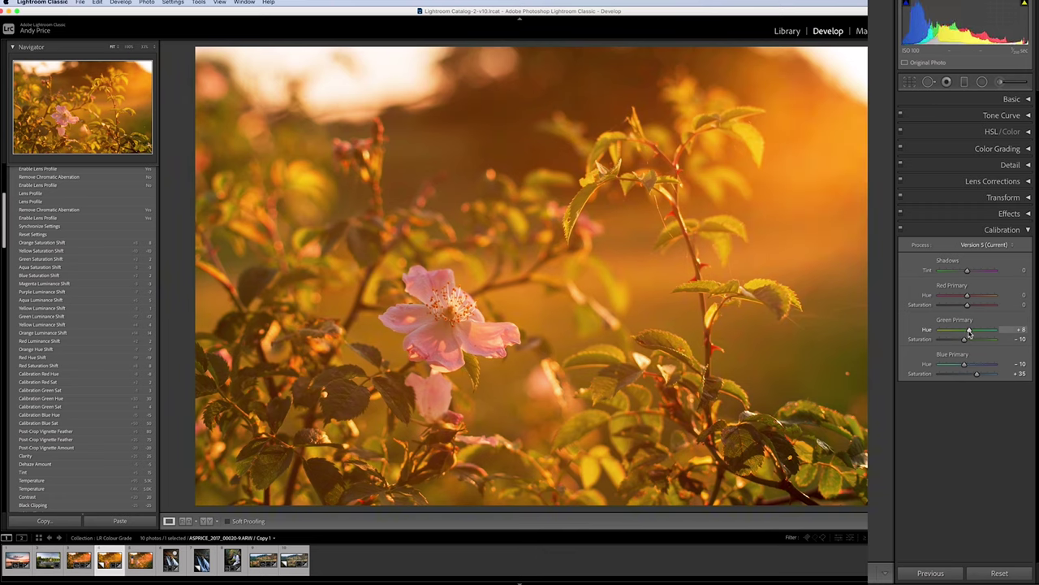
pyautogui.moveTo(969, 331); pyautogui.dragTo(969, 332)
pyautogui.moveTo(970, 333); pyautogui.dragTo(945, 306)
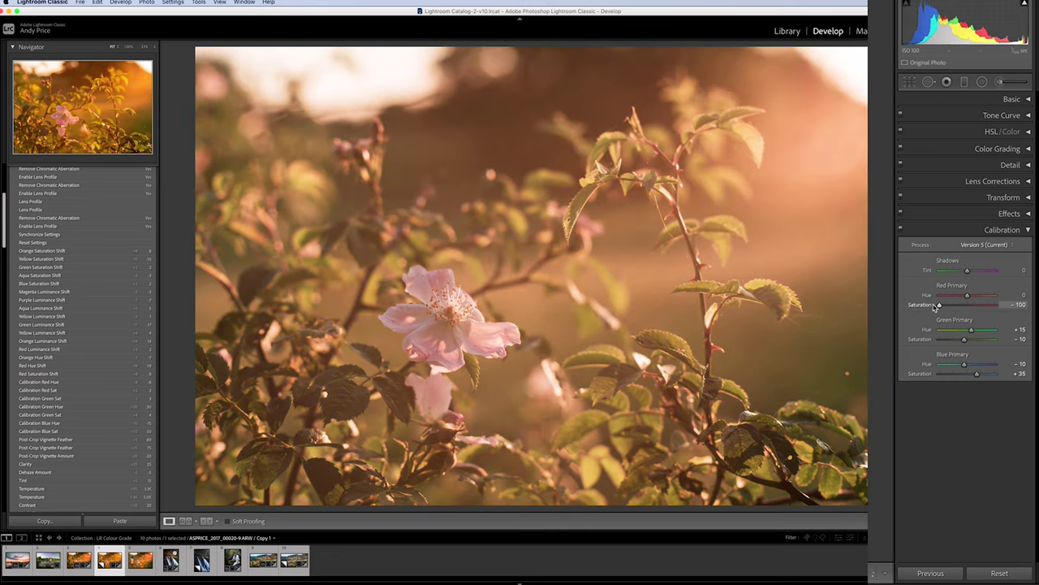
# Step: Set Red Primary hue +5 and saturation +10, and Shadows Tint −5
pyautogui.click(967, 306)
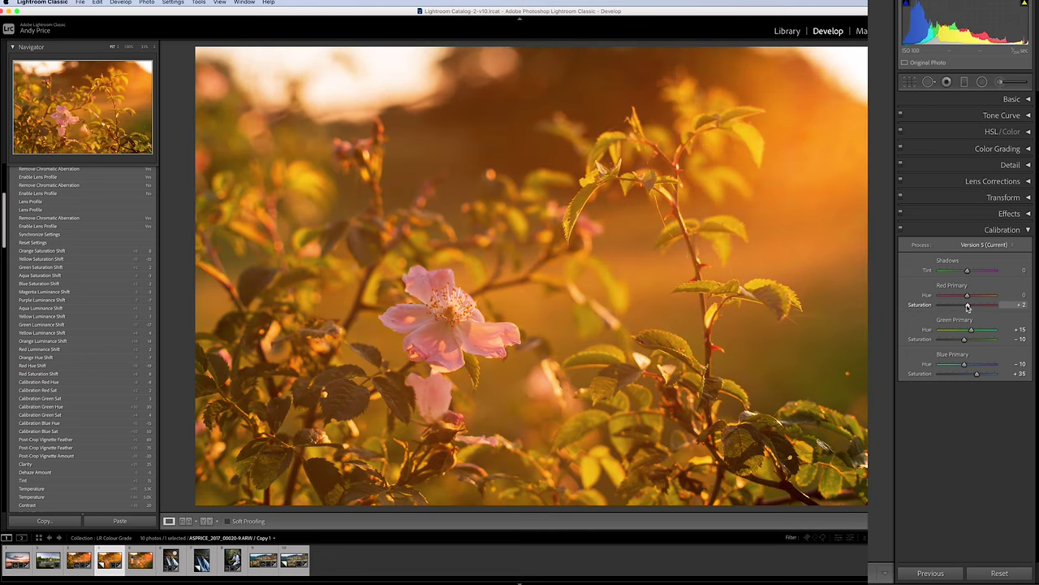
pyautogui.moveTo(967, 307); pyautogui.dragTo(968, 307)
pyautogui.moveTo(970, 307); pyautogui.dragTo(969, 307)
pyautogui.click(970, 307)
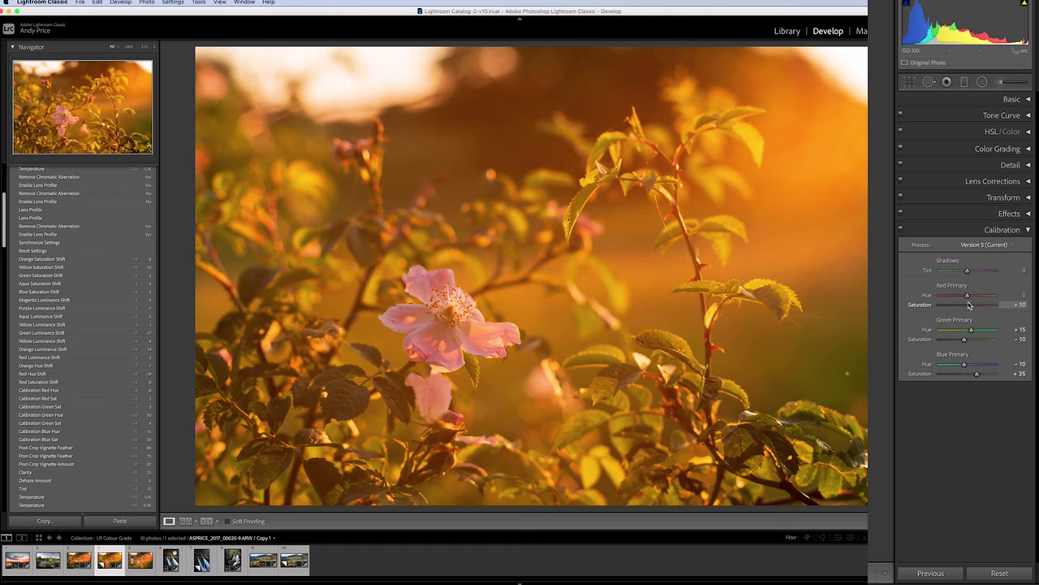
pyautogui.moveTo(967, 296); pyautogui.dragTo(968, 298)
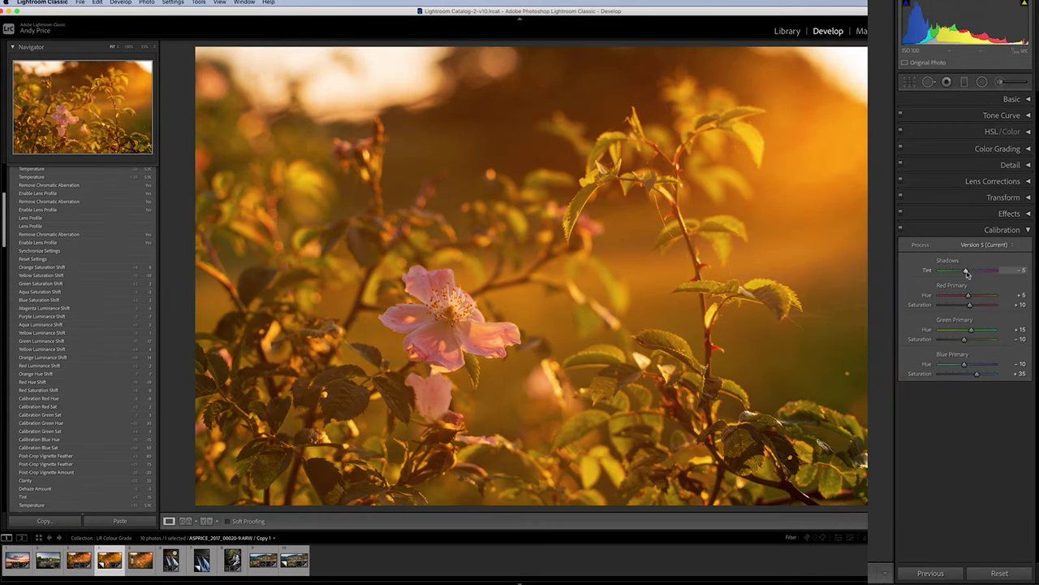
pyautogui.moveTo(967, 275); pyautogui.dragTo(986, 251)
pyautogui.click(1016, 232)
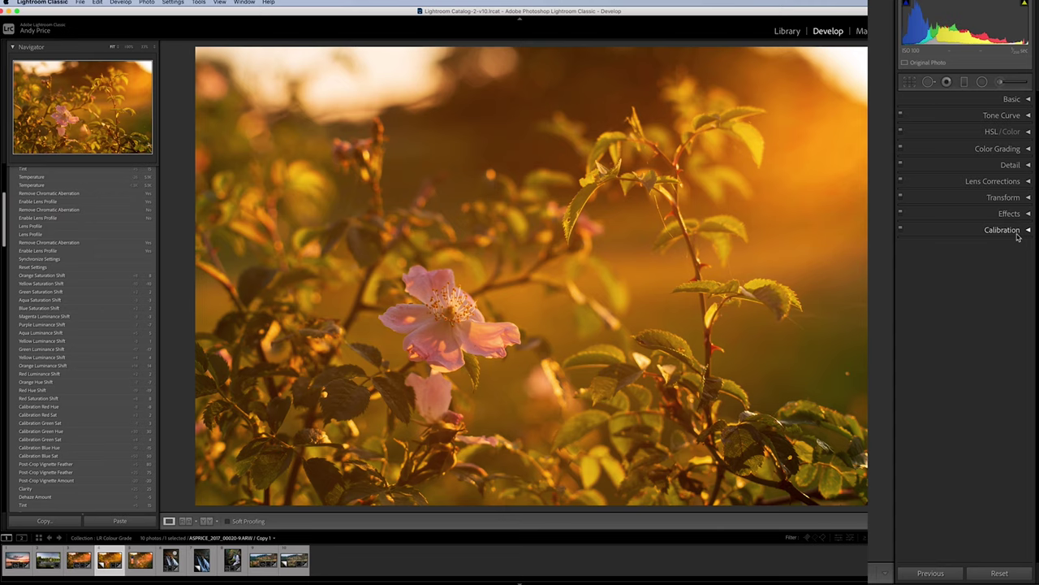
# Step: Add and drag point tone curve points, such as 54→51 and 125→139, to lift the midtones
pyautogui.click(1017, 116)
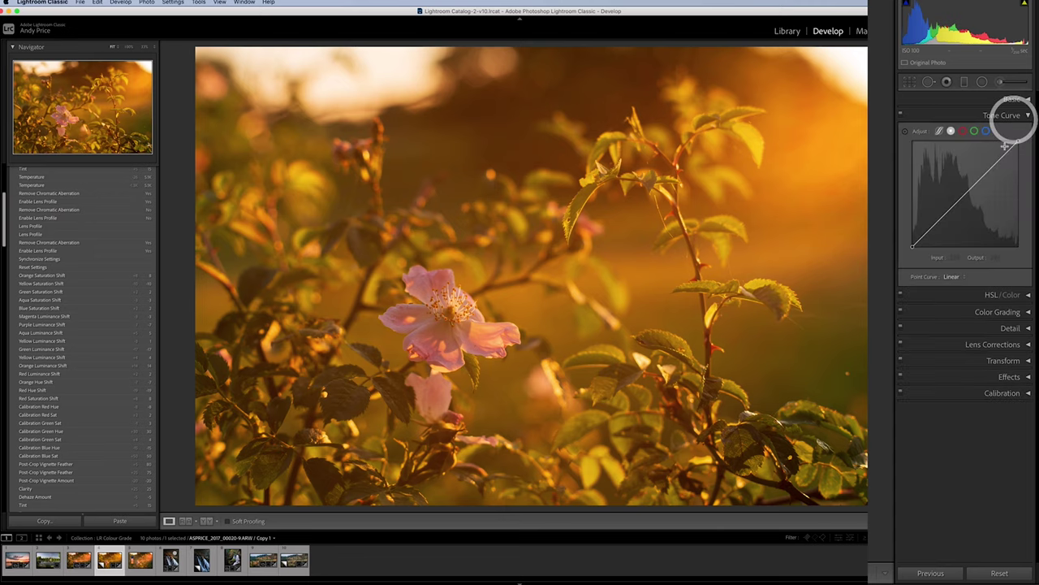
pyautogui.click(971, 189)
pyautogui.moveTo(972, 189); pyautogui.dragTo(971, 187)
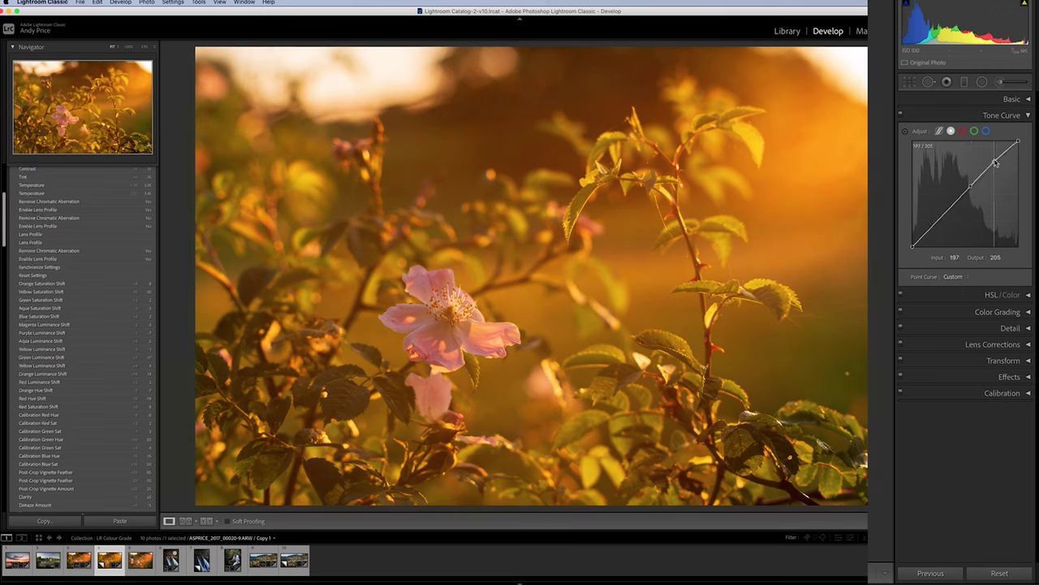
pyautogui.click(995, 160)
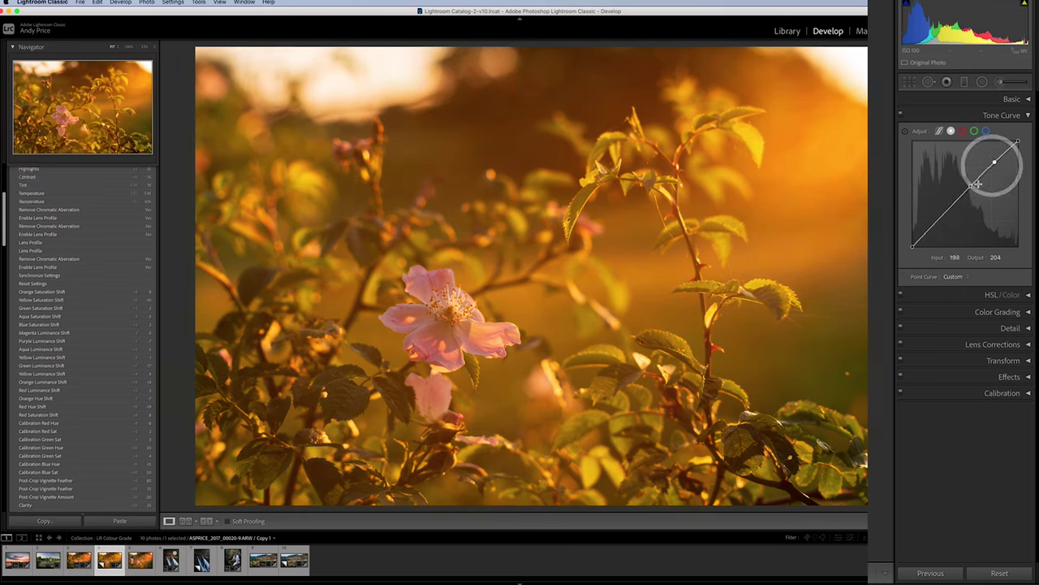
pyautogui.moveTo(972, 188); pyautogui.dragTo(971, 186)
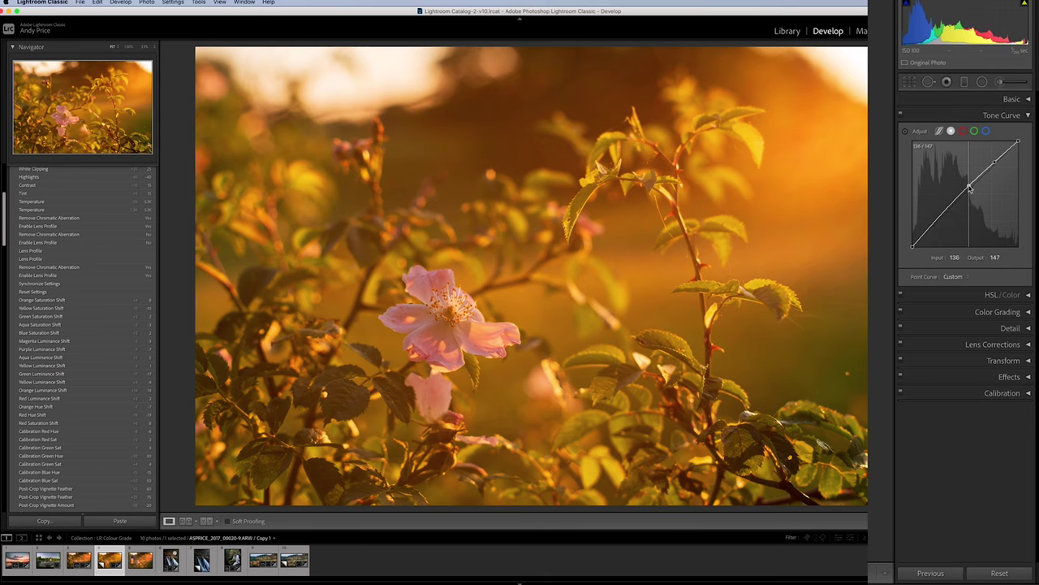
pyautogui.click(964, 188)
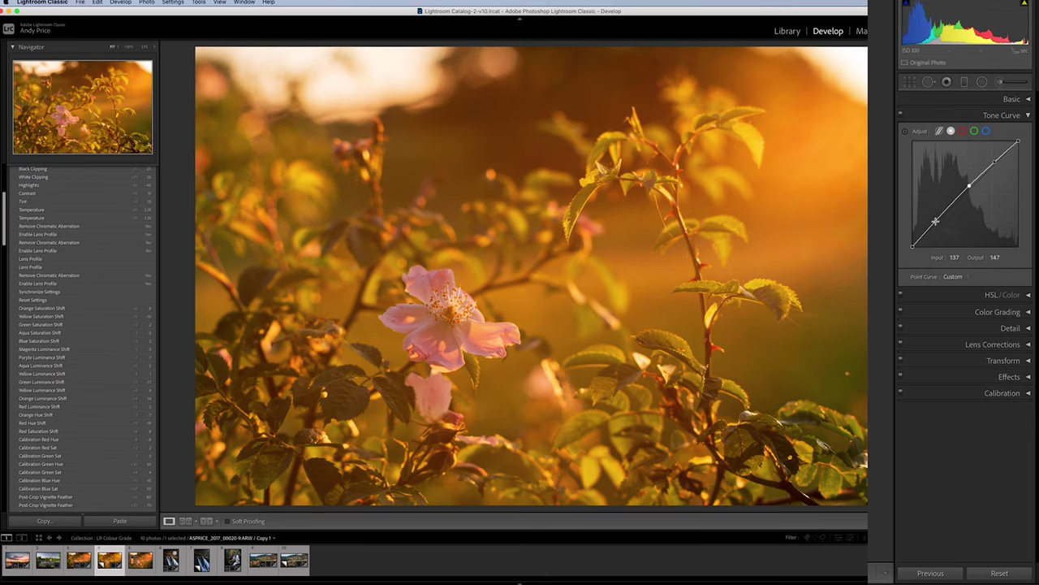
pyautogui.click(995, 163)
pyautogui.moveTo(999, 162); pyautogui.dragTo(968, 189)
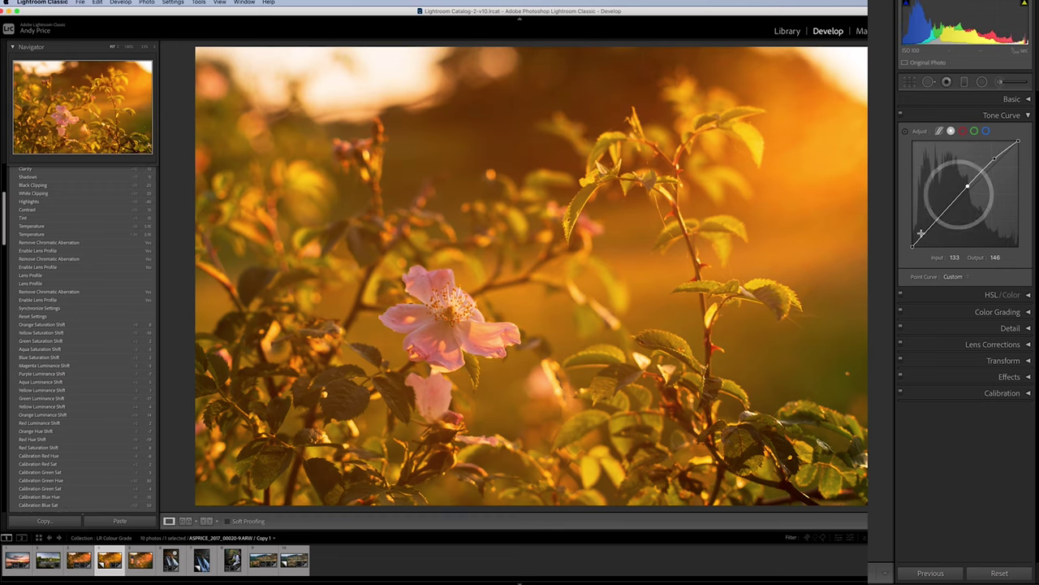
pyautogui.moveTo(935, 222); pyautogui.dragTo(934, 226)
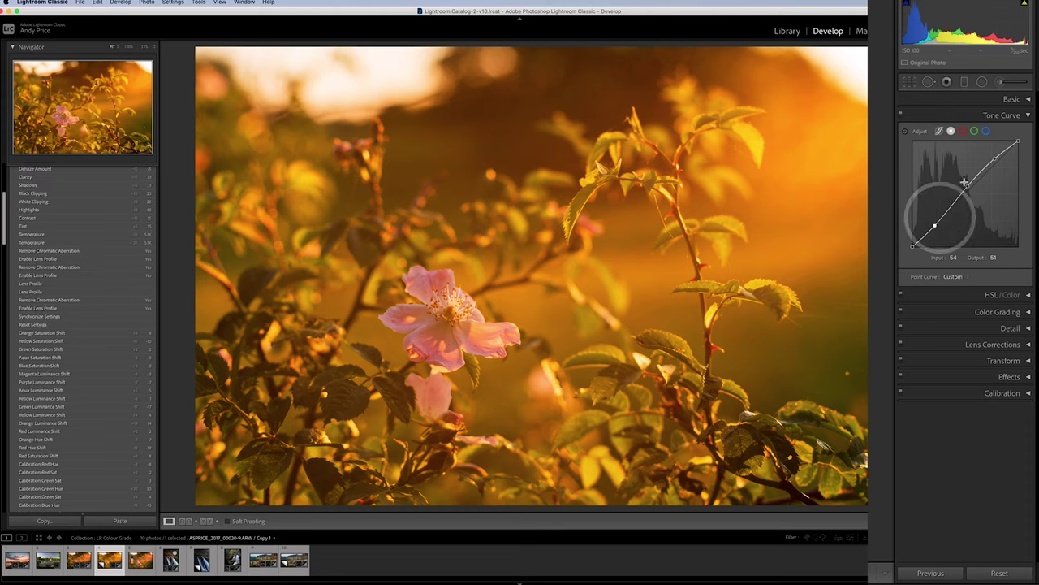
pyautogui.moveTo(965, 182); pyautogui.dragTo(963, 188)
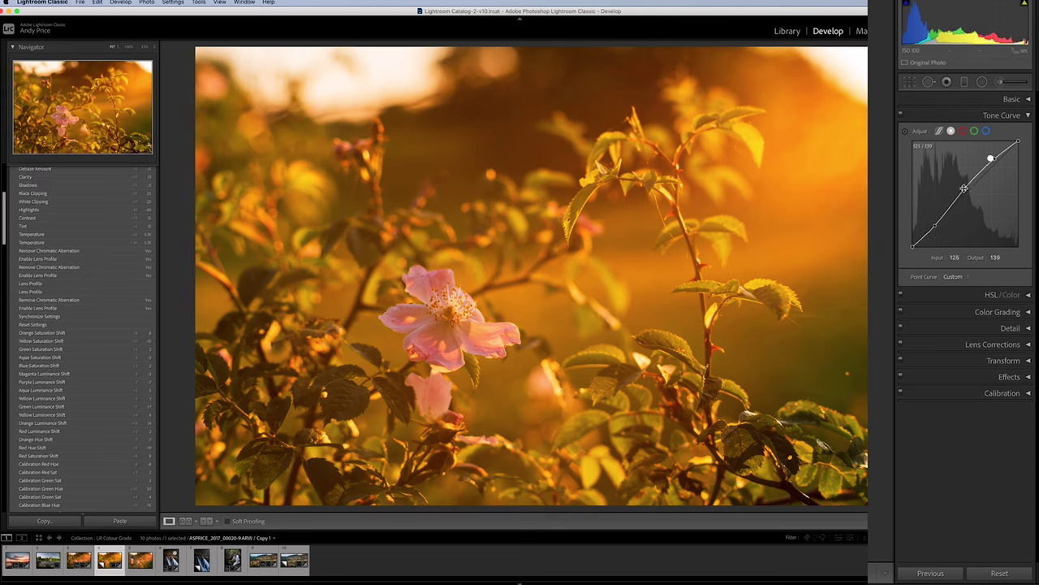
pyautogui.click(1028, 116)
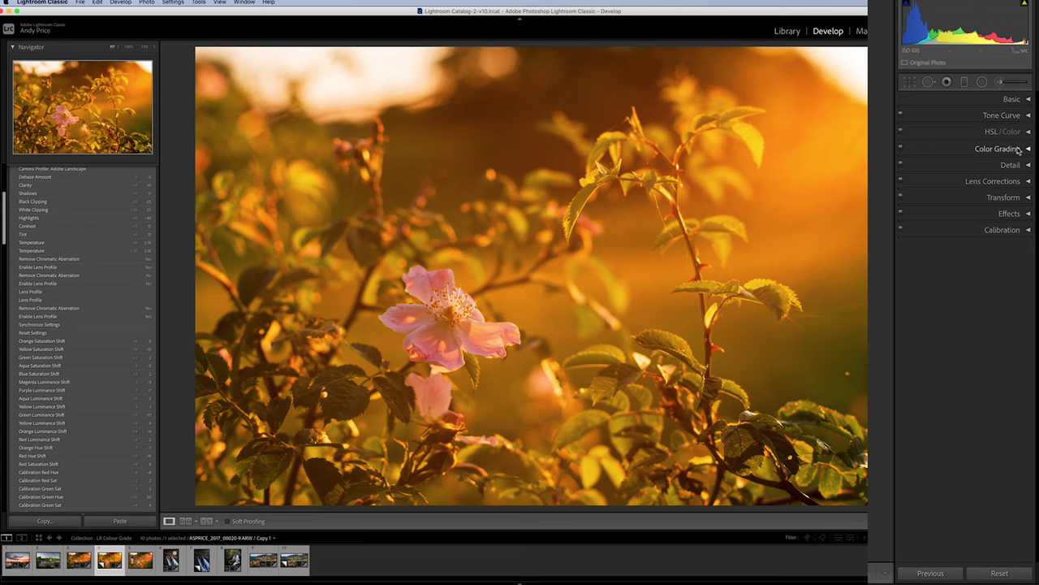
# Step: On the HSL Hue tab, drag Red to −35, Orange +6, Yellow −17, Green −3, Aqua +3, Blue +4, Purple +4
pyautogui.click(991, 133)
pyautogui.click(911, 159)
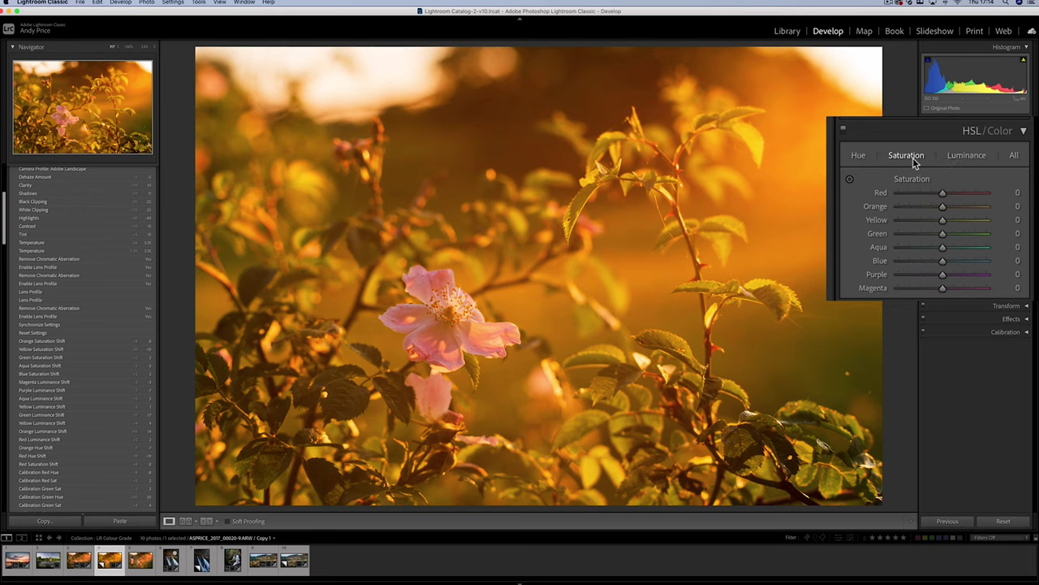
pyautogui.click(859, 157)
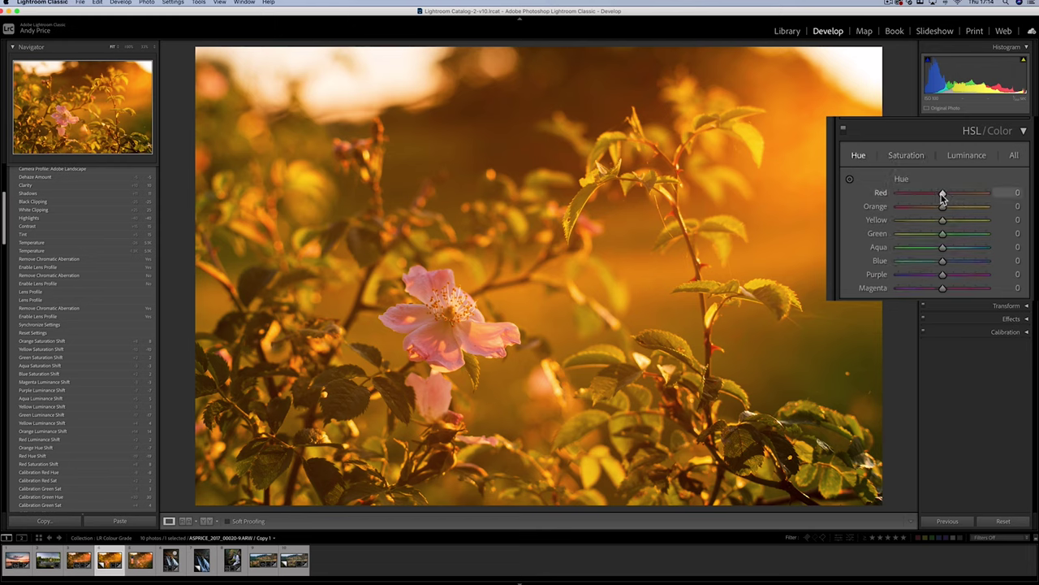
pyautogui.moveTo(943, 197)
pyautogui.mouseDown()
pyautogui.moveTo(898, 199)
pyautogui.moveTo(924, 196)
pyautogui.mouseUp()
pyautogui.moveTo(944, 206)
pyautogui.mouseDown()
pyautogui.moveTo(994, 208)
pyautogui.moveTo(906, 206)
pyautogui.moveTo(943, 208)
pyautogui.mouseUp()
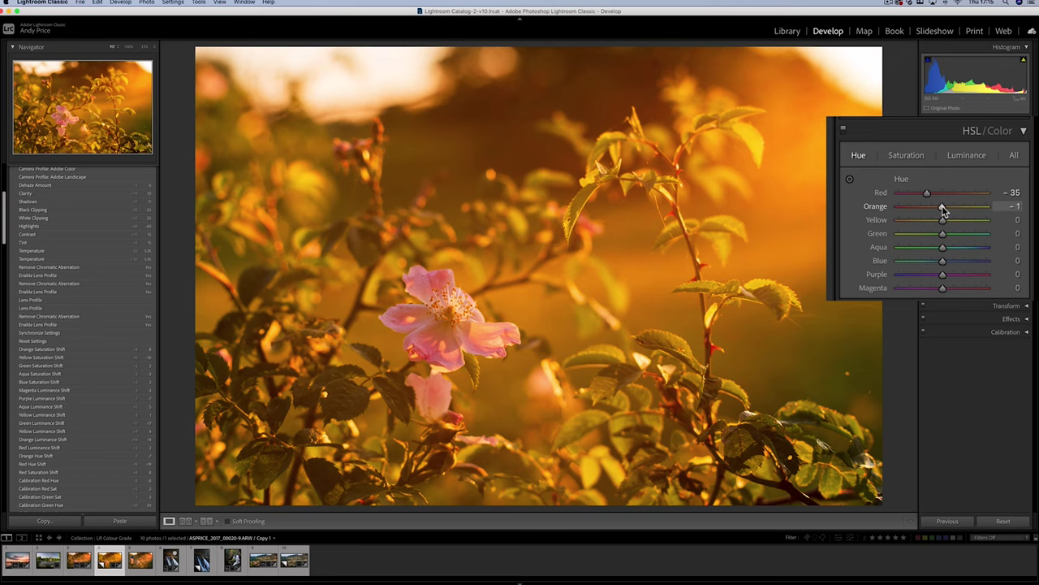
pyautogui.moveTo(942, 209); pyautogui.dragTo(943, 269)
pyautogui.click(942, 260)
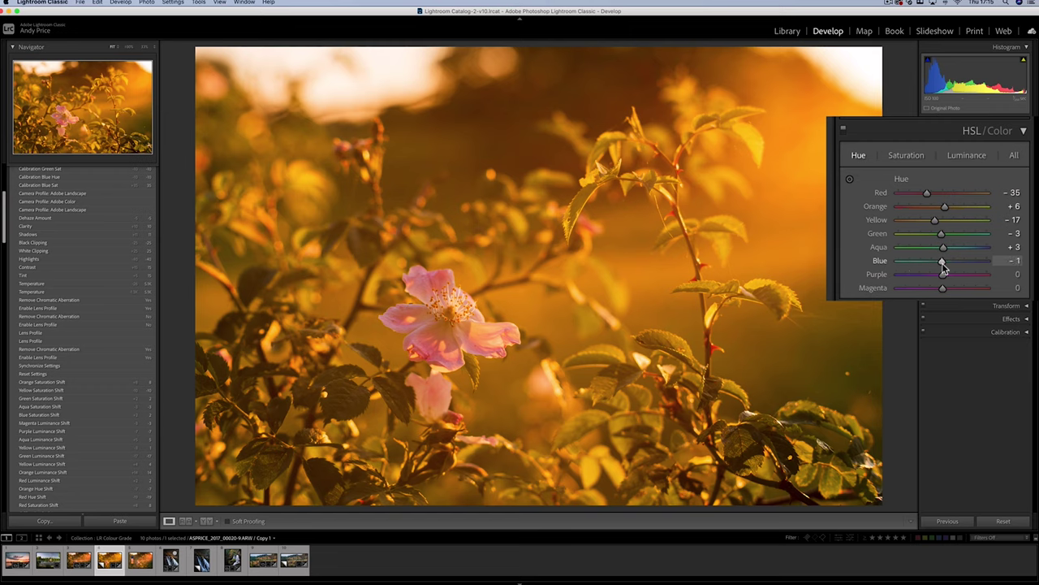
pyautogui.moveTo(944, 269); pyautogui.dragTo(946, 268)
pyautogui.click(943, 274)
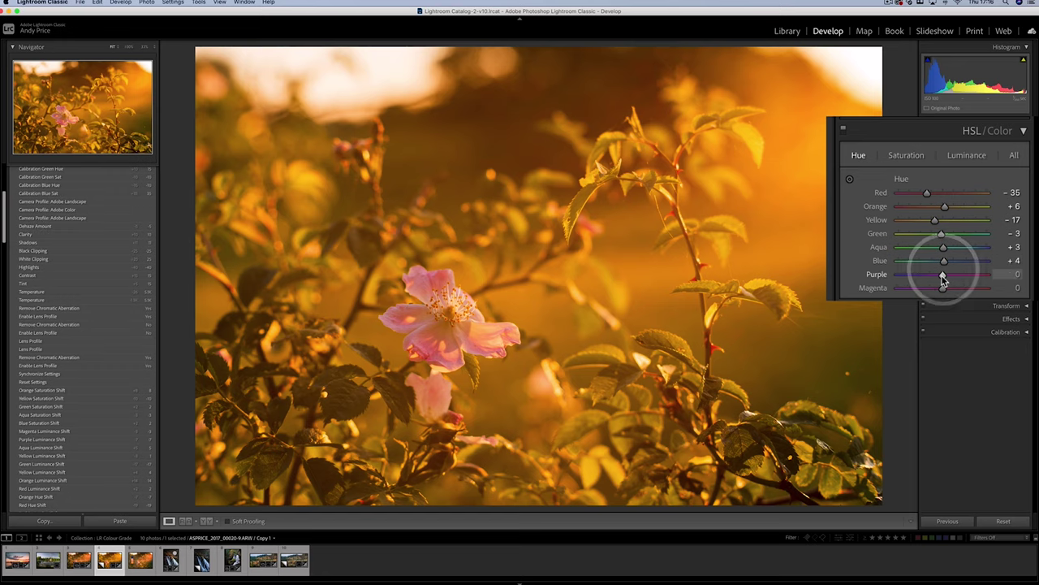
pyautogui.moveTo(943, 278)
pyautogui.mouseDown()
pyautogui.moveTo(872, 278)
pyautogui.moveTo(1011, 283)
pyautogui.moveTo(929, 286)
pyautogui.moveTo(946, 284)
pyautogui.mouseUp()
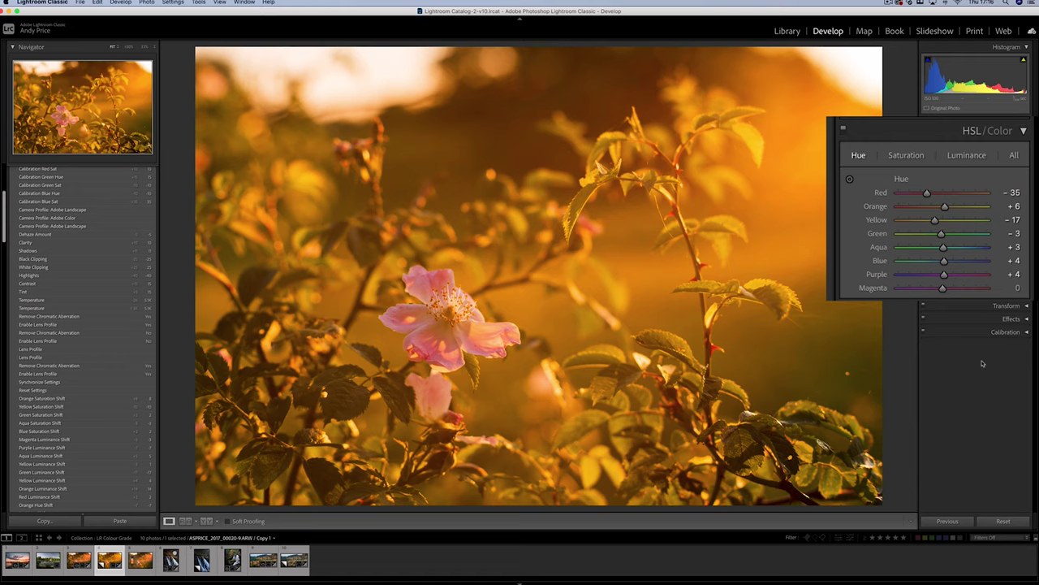
pyautogui.click(1003, 521)
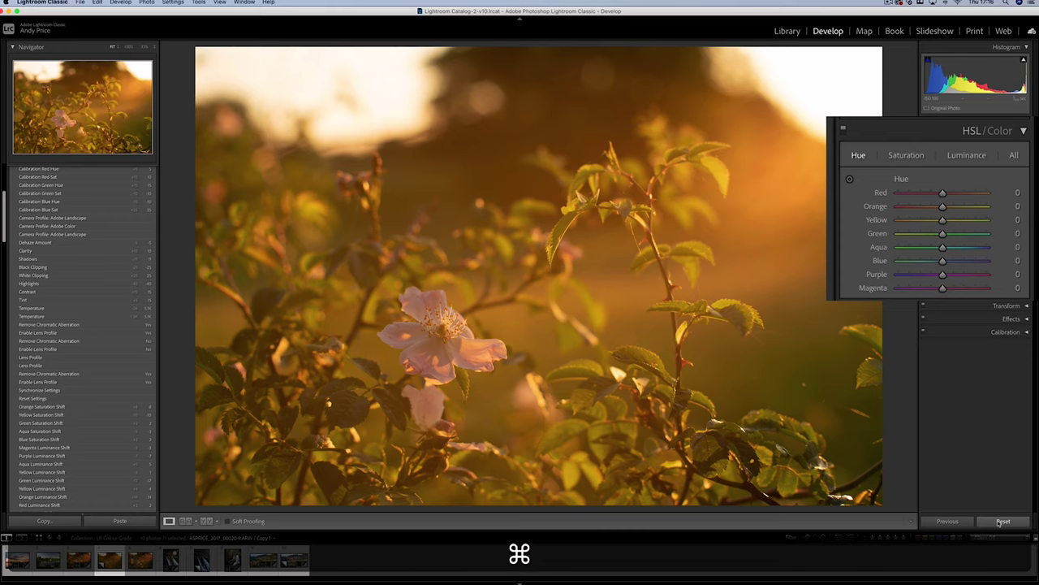
pyautogui.press('super+shift+z')
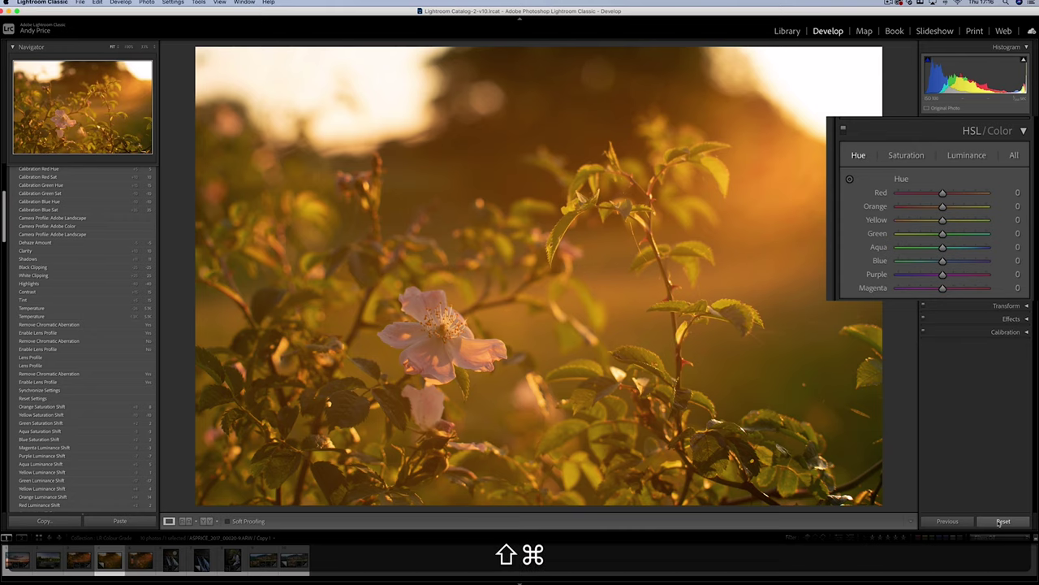
pyautogui.press('super+shift+z')
pyautogui.press('super+z')
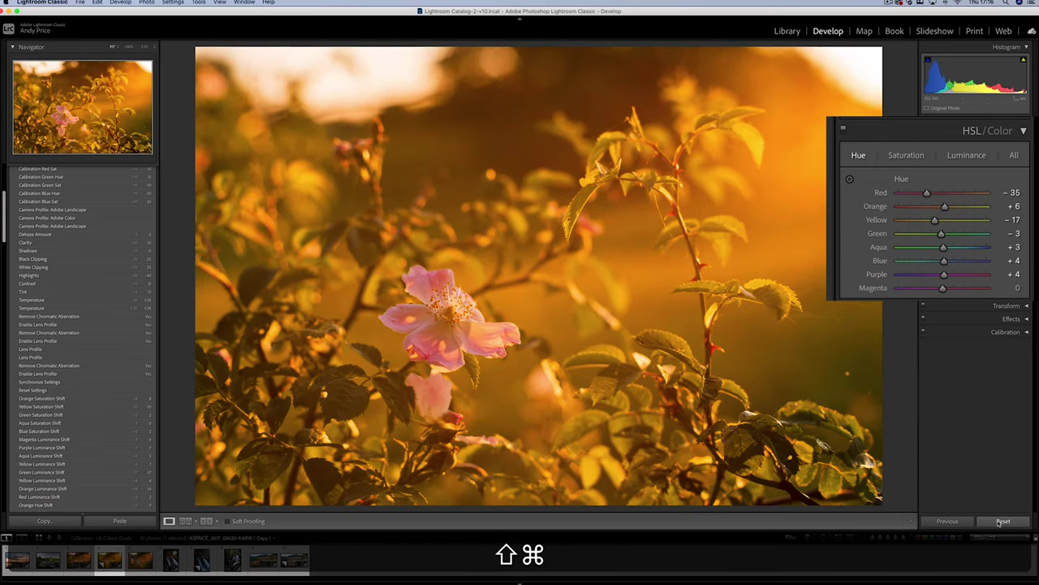
pyautogui.press('super+shift+z')
pyautogui.press('super+z')
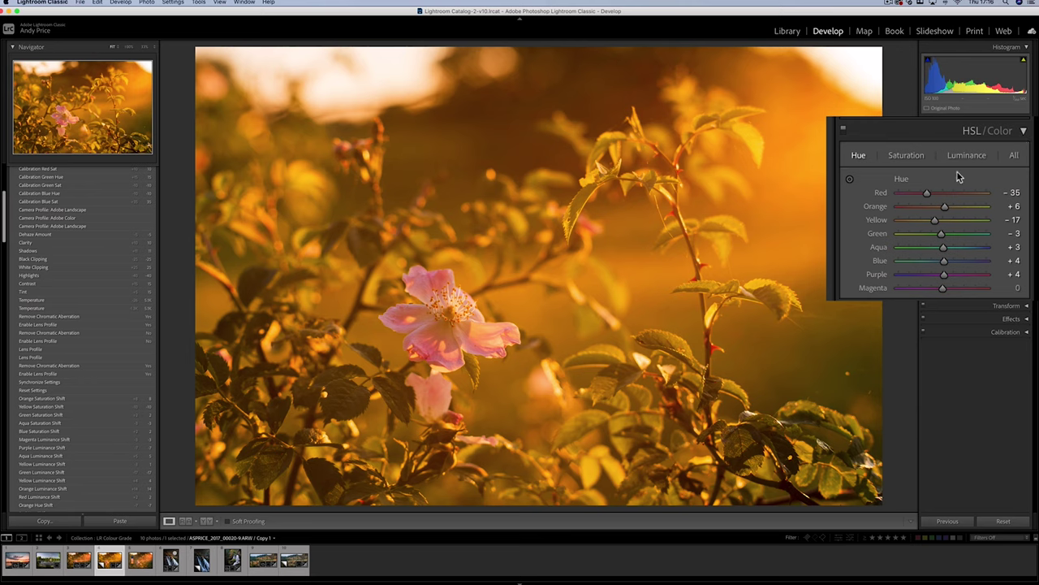
# Step: On the Saturation tab, drop Yellow to −35 and Orange to −10, and set Red +4, Green +5, Purple +3 and Magenta +3
pyautogui.click(921, 155)
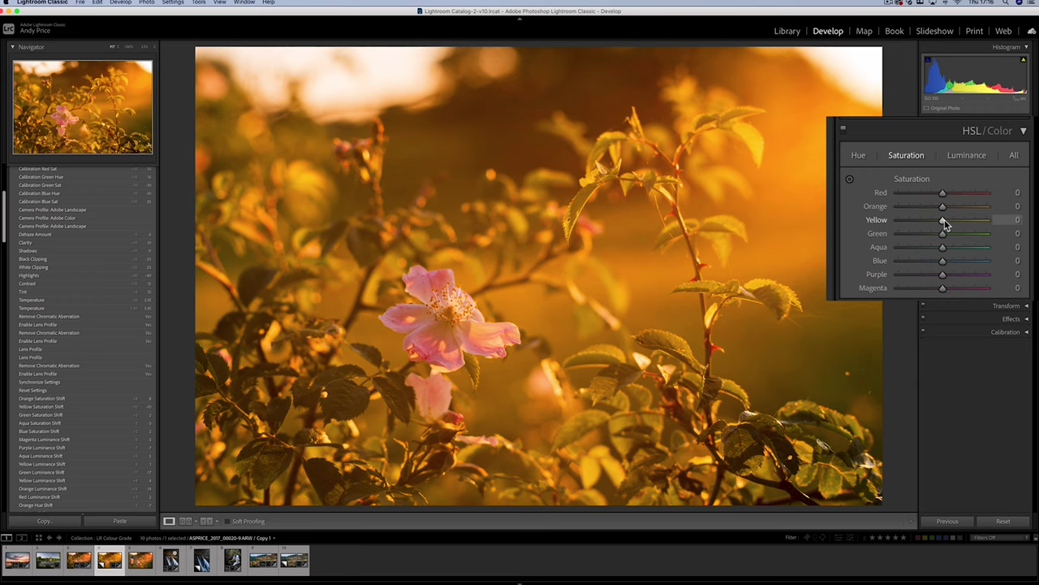
pyautogui.moveTo(942, 219)
pyautogui.mouseDown()
pyautogui.moveTo(919, 222)
pyautogui.moveTo(928, 221)
pyautogui.mouseUp()
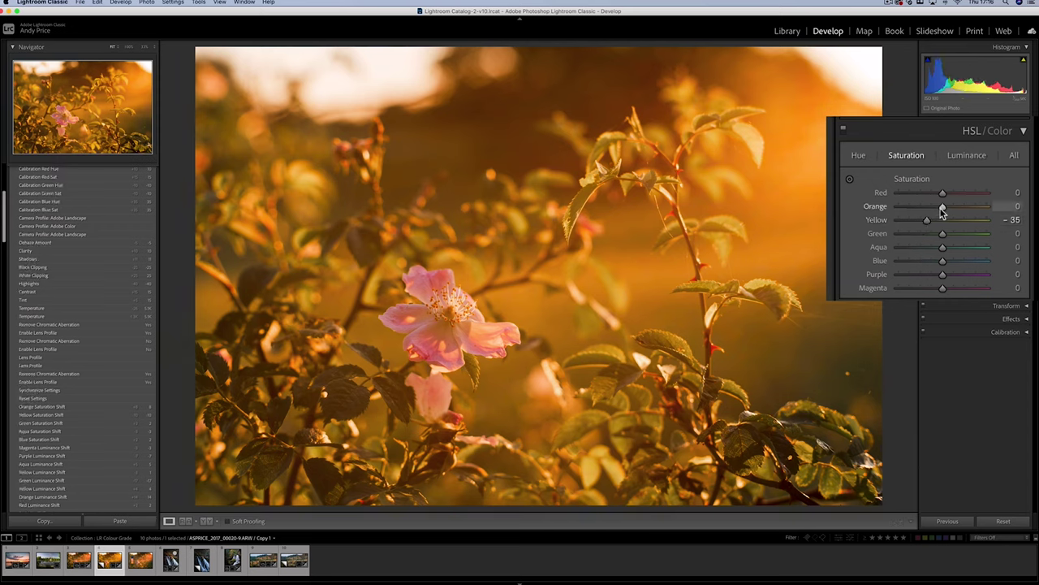
pyautogui.moveTo(942, 209); pyautogui.dragTo(938, 212)
pyautogui.moveTo(938, 212)
pyautogui.mouseDown()
pyautogui.moveTo(939, 195)
pyautogui.moveTo(927, 203)
pyautogui.moveTo(955, 198)
pyautogui.moveTo(933, 201)
pyautogui.moveTo(950, 206)
pyautogui.moveTo(943, 200)
pyautogui.mouseUp()
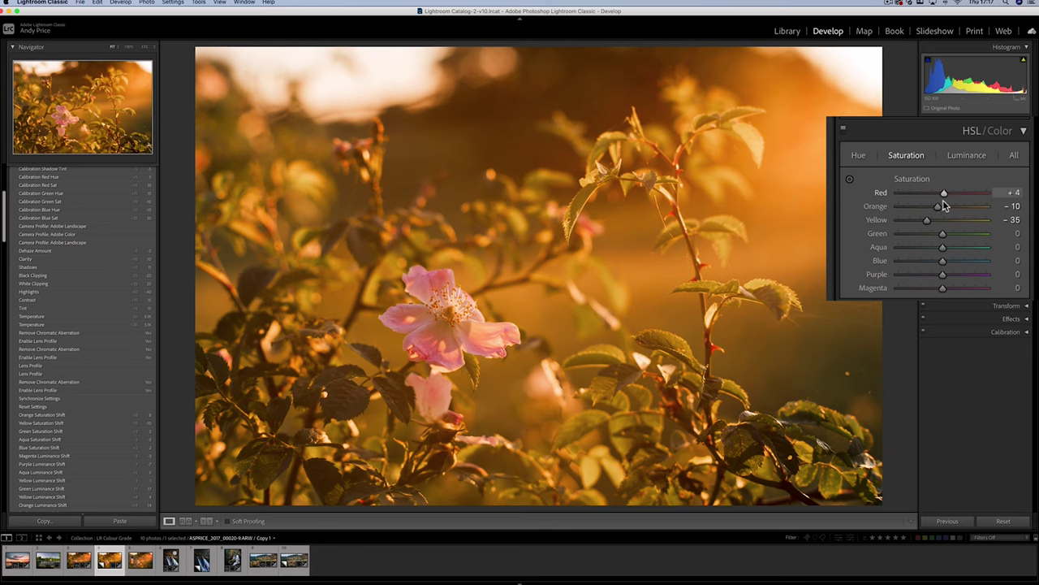
pyautogui.moveTo(942, 199); pyautogui.dragTo(940, 204)
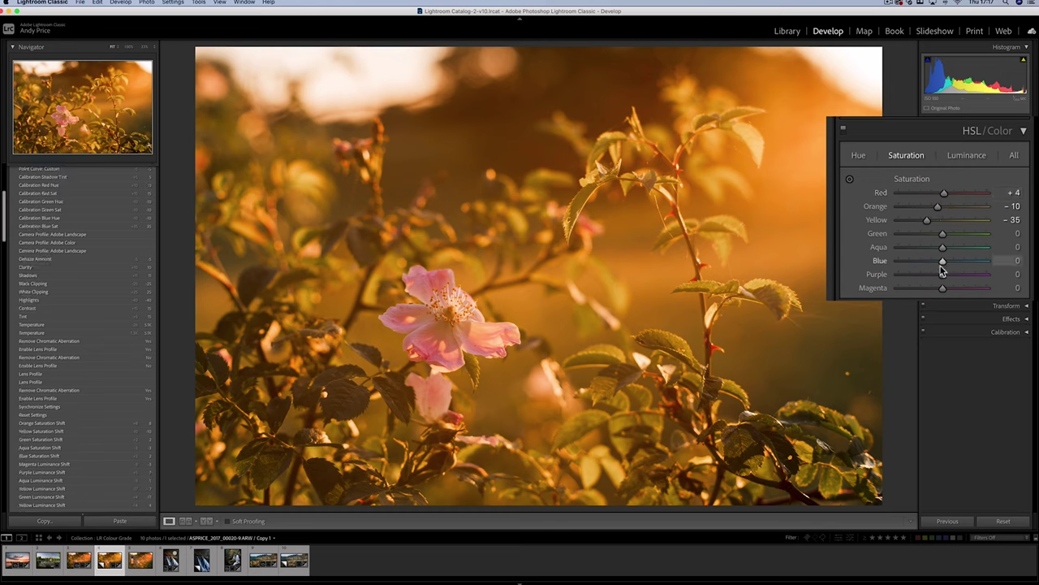
pyautogui.moveTo(945, 238)
pyautogui.mouseDown()
pyautogui.moveTo(983, 239)
pyautogui.moveTo(866, 226)
pyautogui.moveTo(943, 235)
pyautogui.mouseUp()
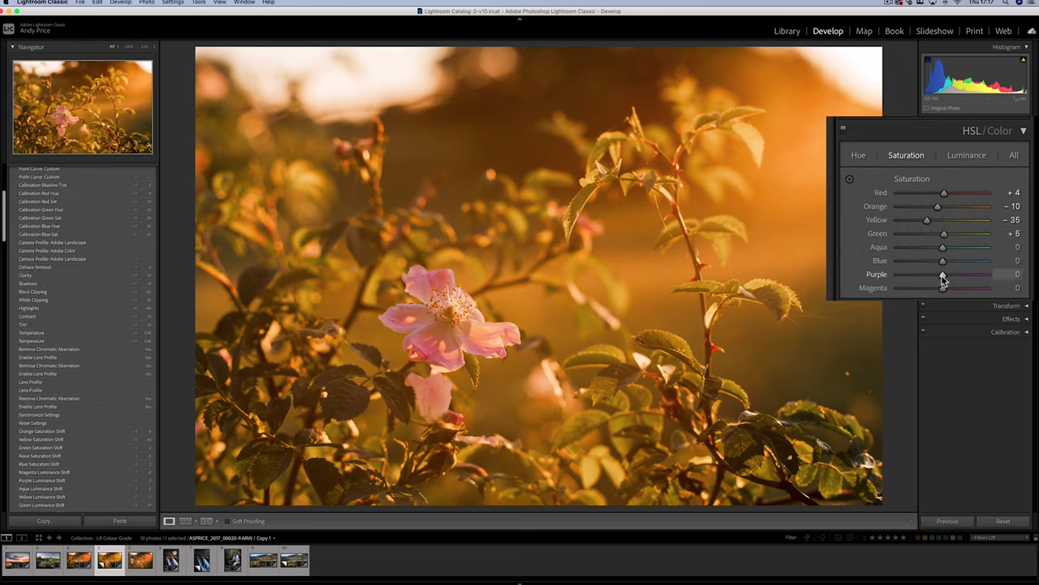
pyautogui.moveTo(943, 276); pyautogui.dragTo(945, 279)
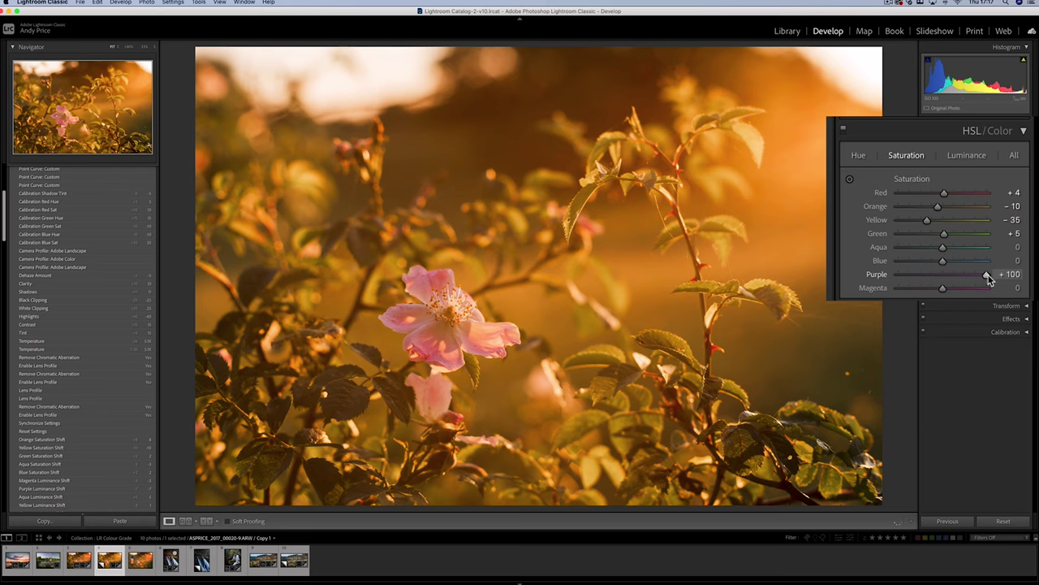
pyautogui.doubleClick(942, 279)
pyautogui.moveTo(944, 280); pyautogui.dragTo(946, 288)
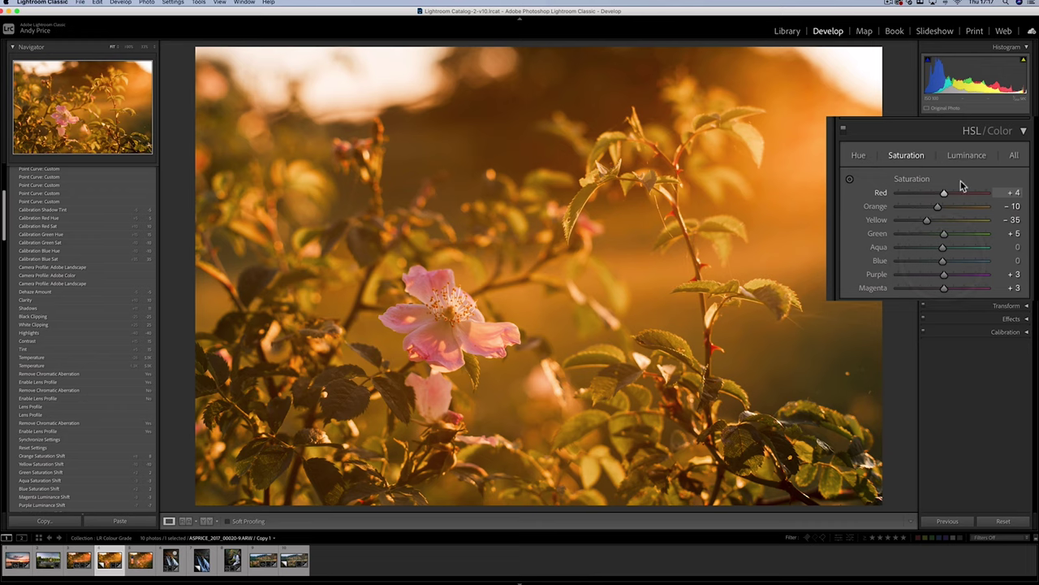
pyautogui.click(967, 157)
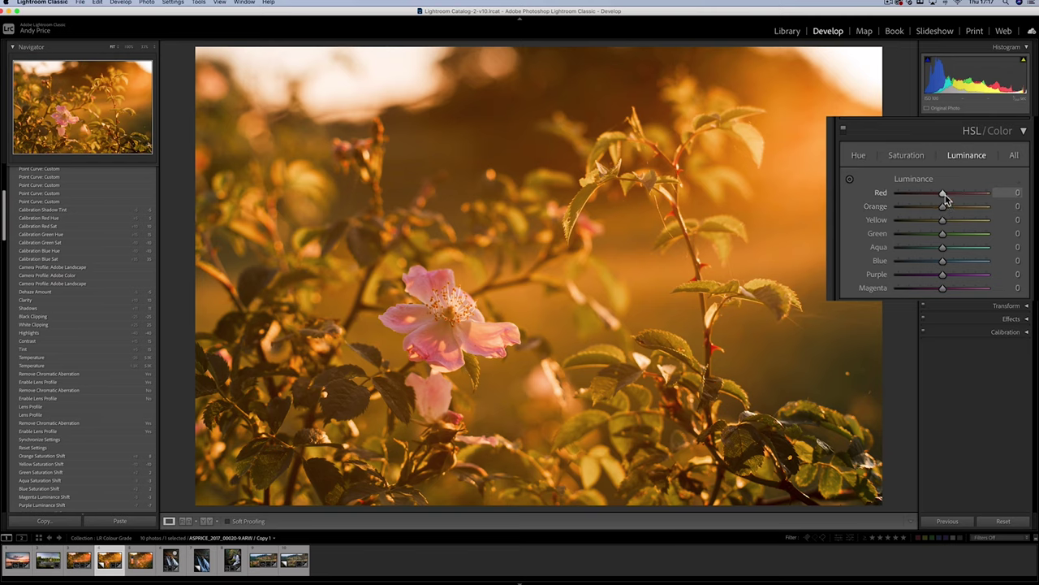
# Step: Raise Red and Orange luminance to +15 and Yellow to +7, then set Red hue −35 and Yellow hue −17
pyautogui.moveTo(946, 199); pyautogui.dragTo(946, 222)
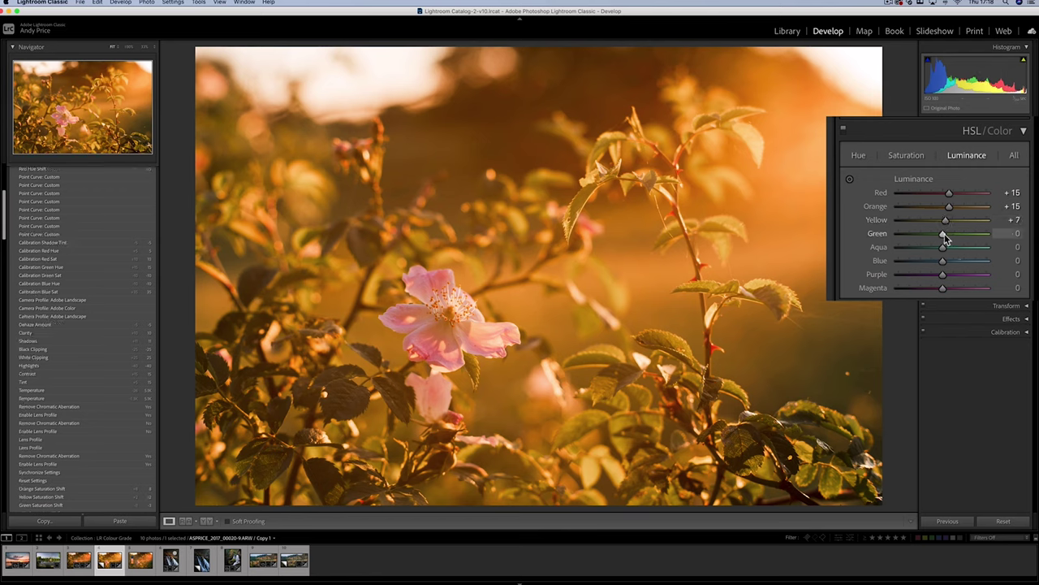
pyautogui.moveTo(945, 235); pyautogui.dragTo(943, 279)
pyautogui.moveTo(943, 289); pyautogui.dragTo(943, 289)
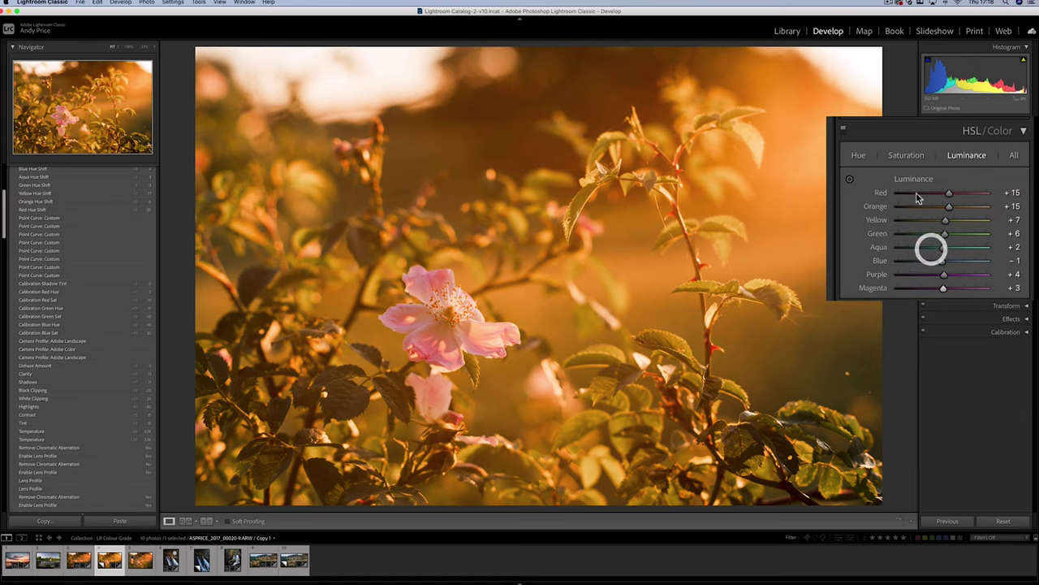
pyautogui.click(859, 157)
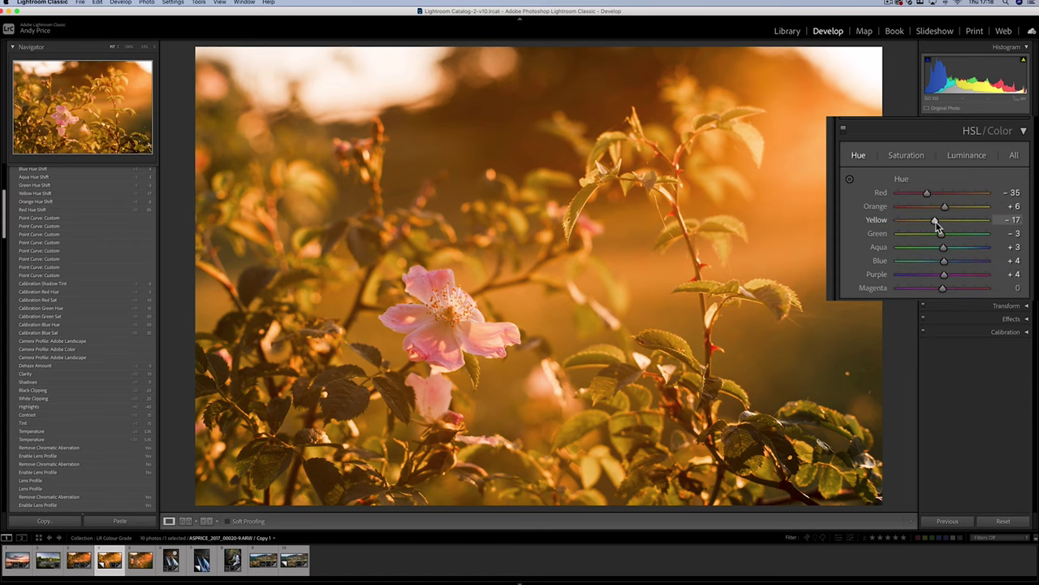
pyautogui.moveTo(936, 223)
pyautogui.mouseDown()
pyautogui.moveTo(958, 227)
pyautogui.moveTo(933, 225)
pyautogui.moveTo(940, 230)
pyautogui.mouseUp()
pyautogui.moveTo(937, 226); pyautogui.dragTo(935, 225)
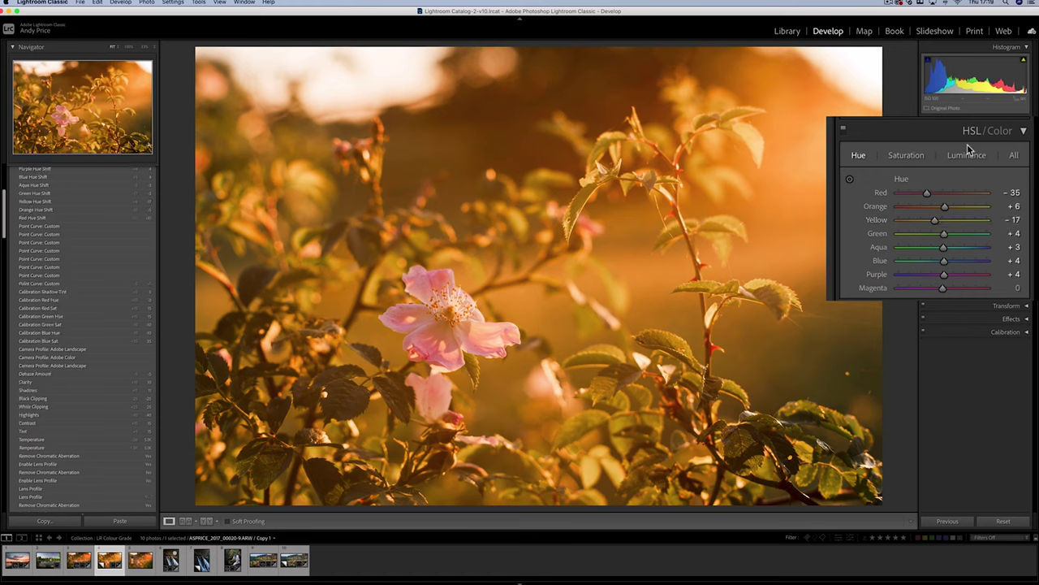
# Step: Collapse the per-colour adjustments and open Color Grading with all three wheels shown
pyautogui.click(1024, 136)
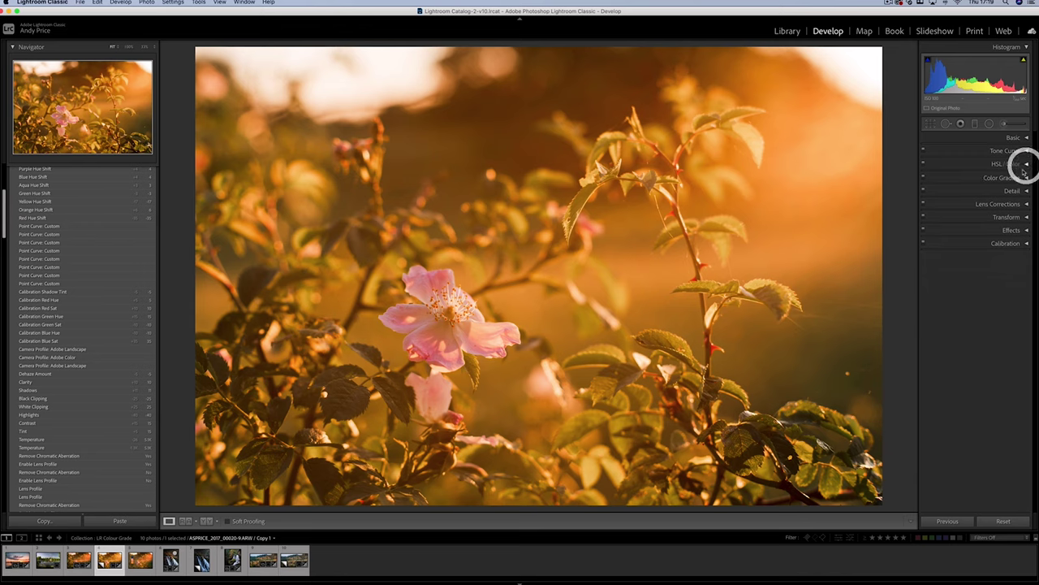
pyautogui.click(1024, 174)
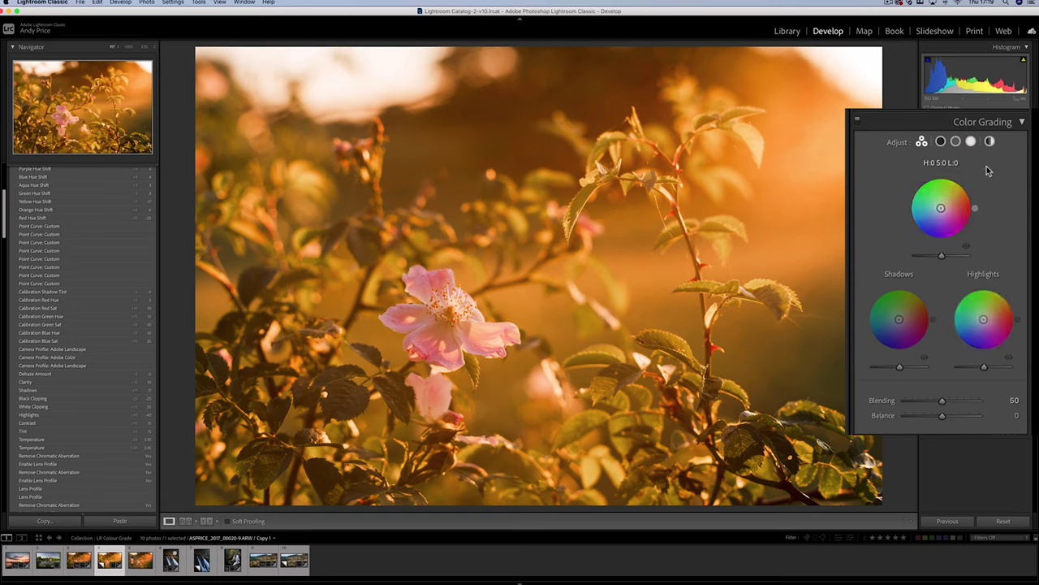
pyautogui.click(942, 142)
pyautogui.click(922, 142)
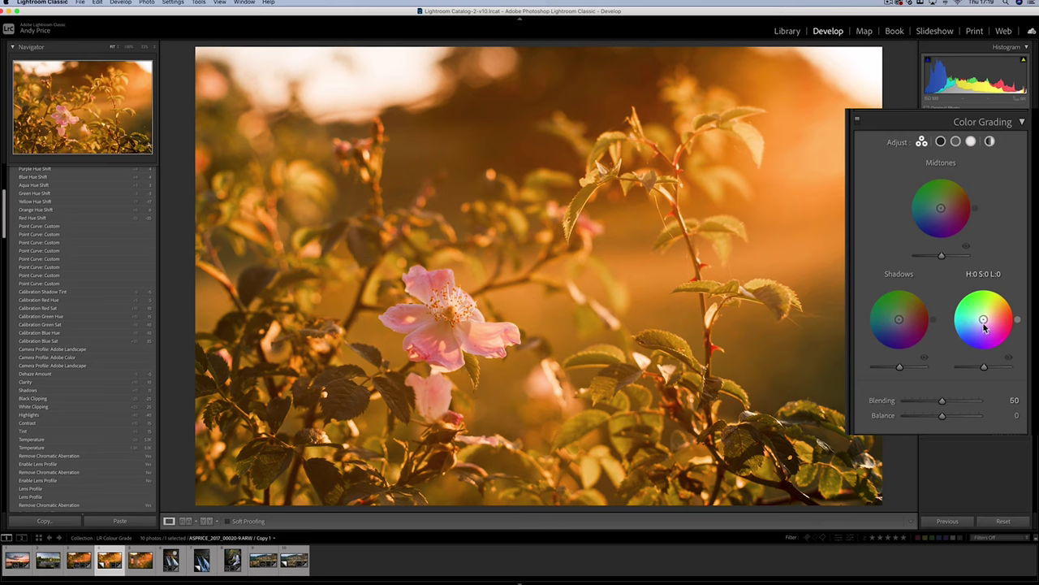
# Step: Tint highlights red-orange, shadows green, and midtones slightly (hue 325, saturation 16)
pyautogui.moveTo(983, 322); pyautogui.dragTo(985, 320)
pyautogui.moveTo(985, 320)
pyautogui.mouseDown()
pyautogui.moveTo(1015, 309)
pyautogui.moveTo(1009, 299)
pyautogui.moveTo(985, 318)
pyautogui.mouseUp()
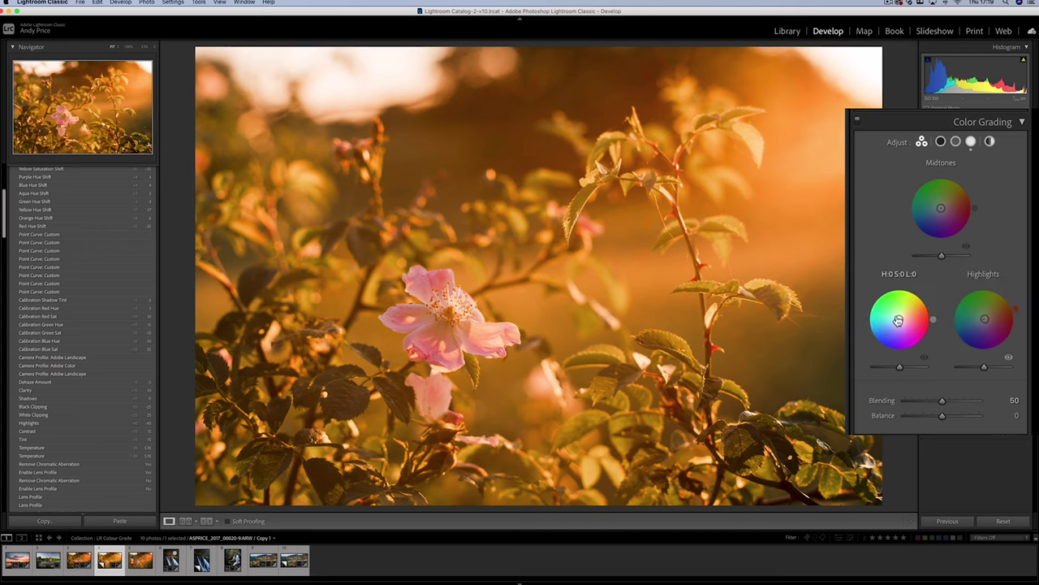
pyautogui.moveTo(899, 319); pyautogui.dragTo(897, 317)
pyautogui.moveTo(896, 316); pyautogui.dragTo(896, 316)
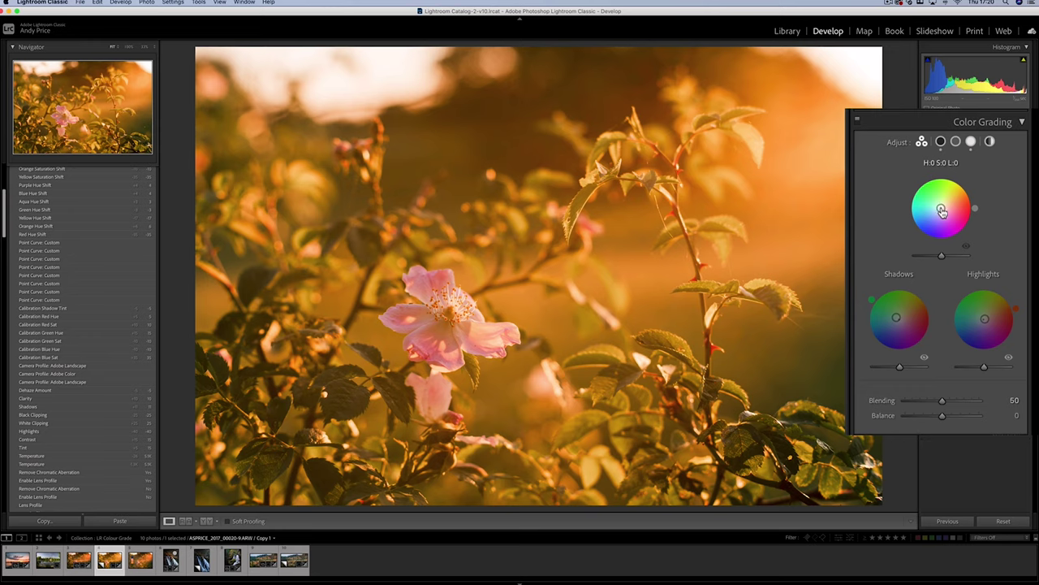
pyautogui.moveTo(942, 212); pyautogui.dragTo(945, 210)
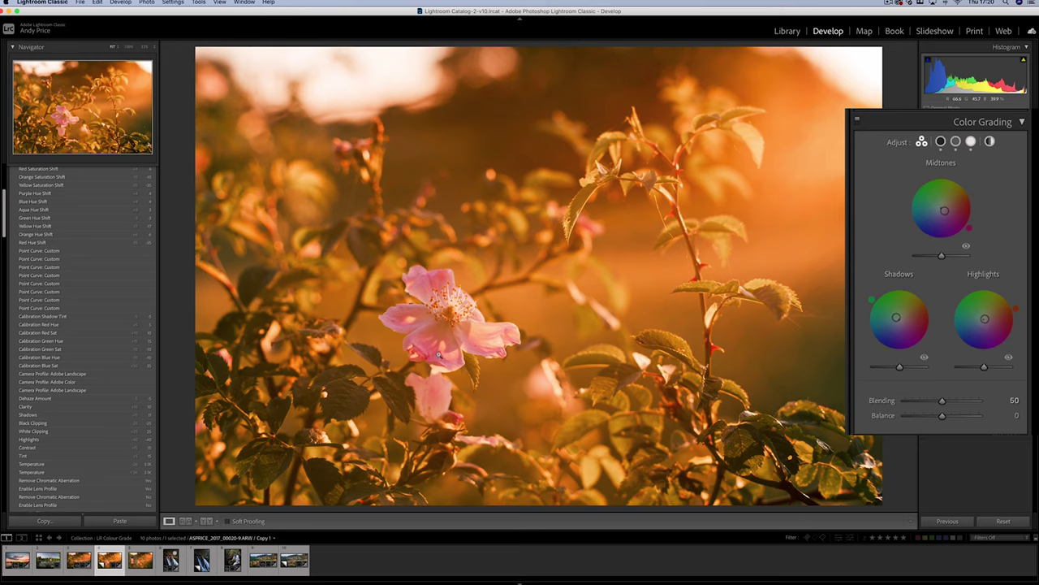
pyautogui.moveTo(443, 358); pyautogui.dragTo(494, 304)
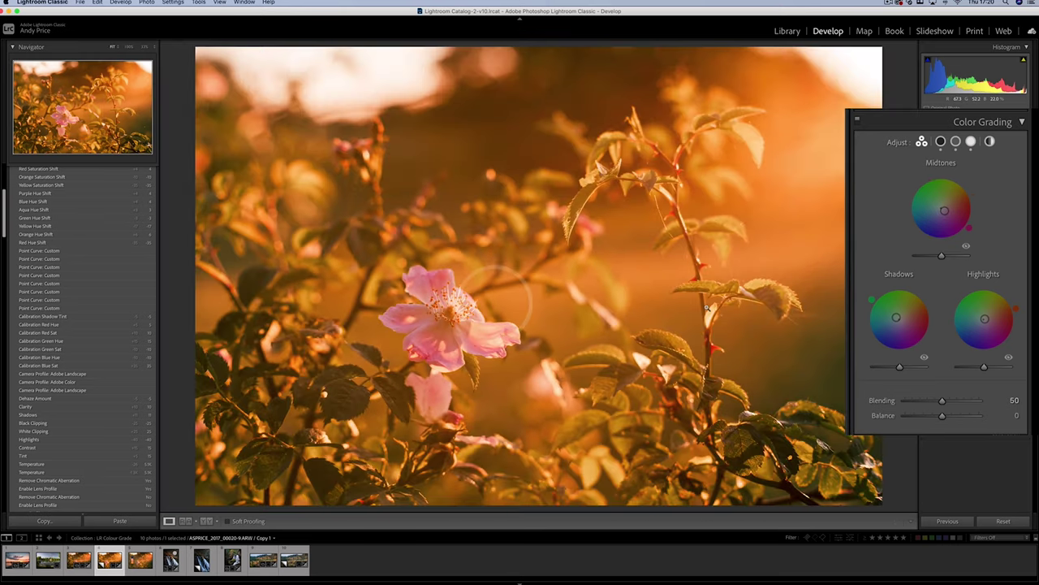
# Step: Add a post-crop vignette with Amount −20 and Feather 80 to darken the edges
pyautogui.click(1023, 123)
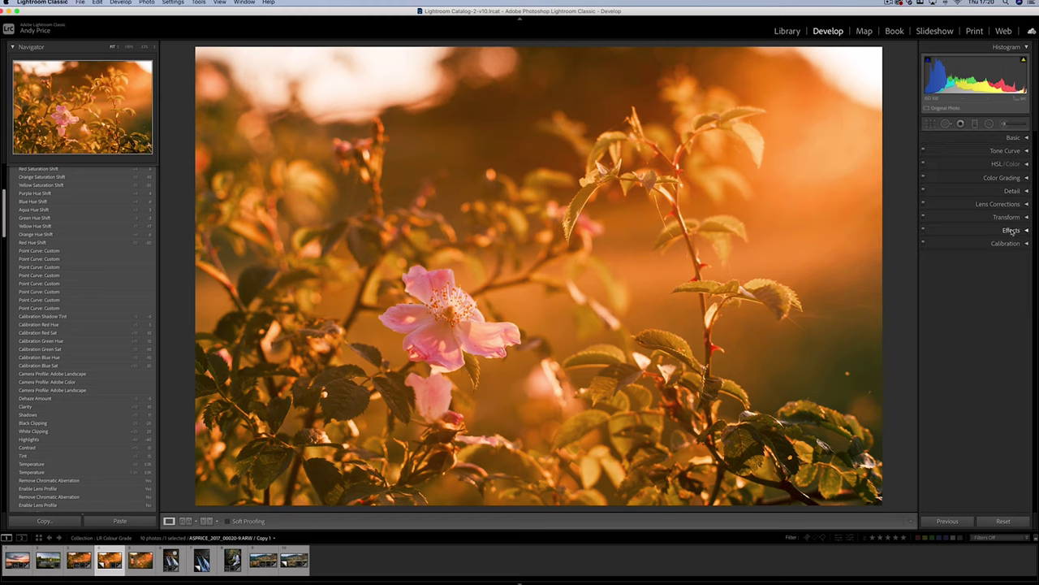
pyautogui.click(1012, 231)
pyautogui.moveTo(978, 259)
pyautogui.mouseDown()
pyautogui.moveTo(991, 282)
pyautogui.moveTo(973, 257)
pyautogui.moveTo(996, 274)
pyautogui.moveTo(973, 267)
pyautogui.moveTo(981, 268)
pyautogui.mouseUp()
pyautogui.click(1011, 229)
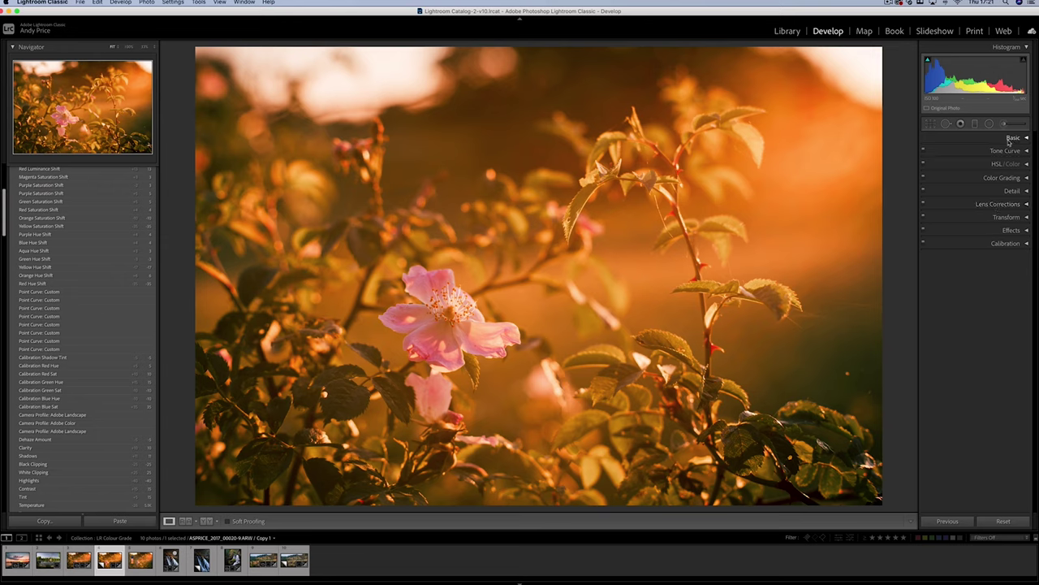
# Step: Start a reset Radial Filter and fit an ellipse around the pink flower
pyautogui.click(989, 125)
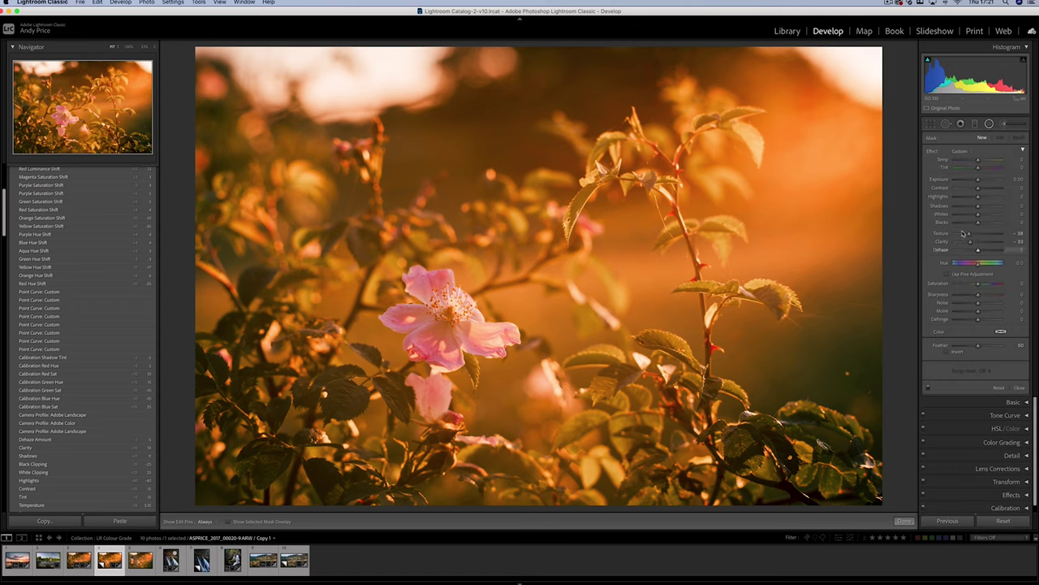
pyautogui.doubleClick(932, 151)
pyautogui.moveTo(449, 319); pyautogui.dragTo(511, 263)
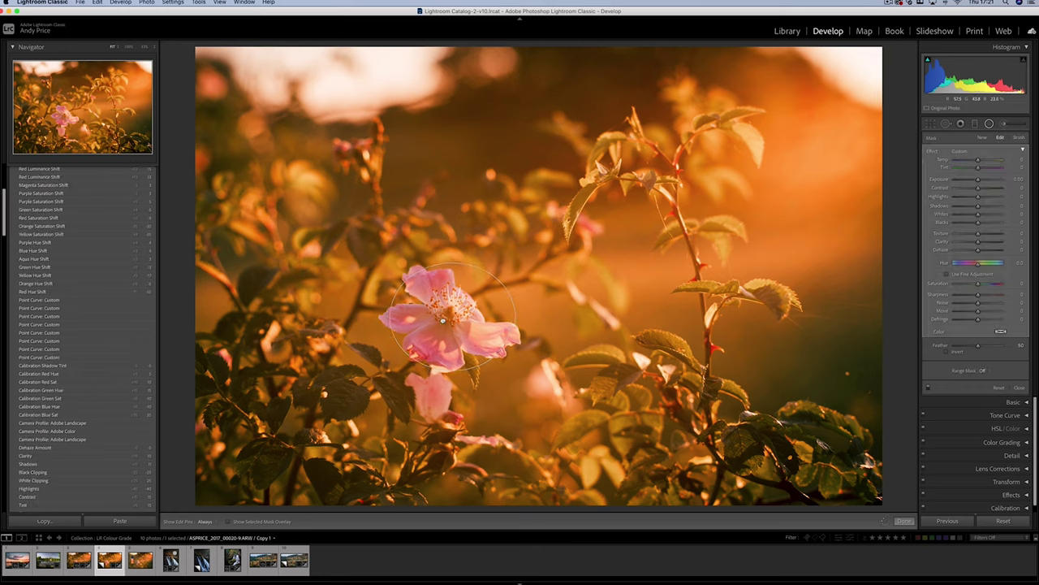
pyautogui.moveTo(514, 318); pyautogui.dragTo(503, 318)
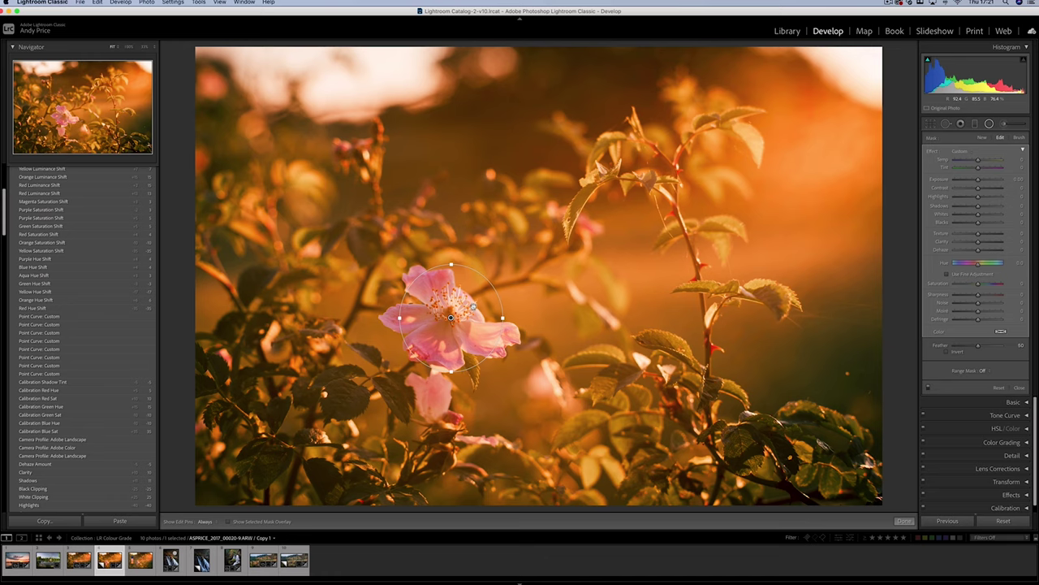
pyautogui.moveTo(451, 265); pyautogui.dragTo(451, 277)
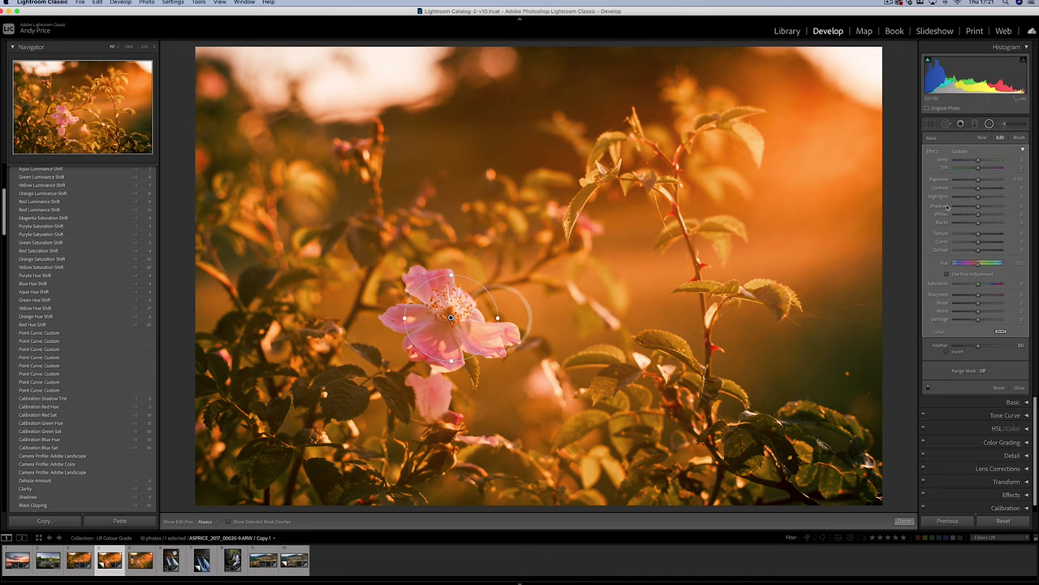
# Step: Invert the radial mask and raise its exposure to +0.29 to brighten the bloom
pyautogui.moveTo(978, 179); pyautogui.dragTo(983, 181)
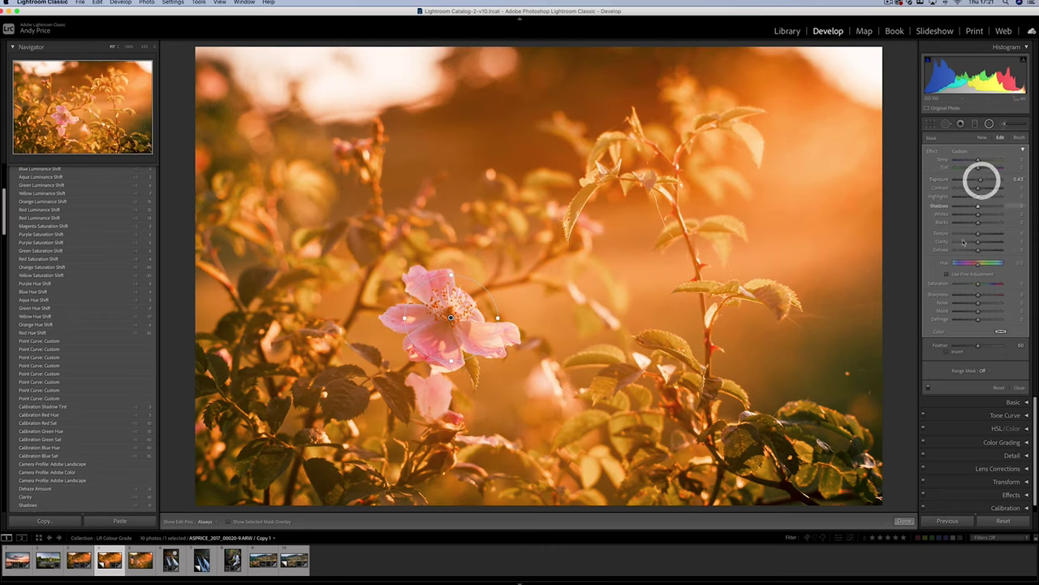
pyautogui.click(947, 351)
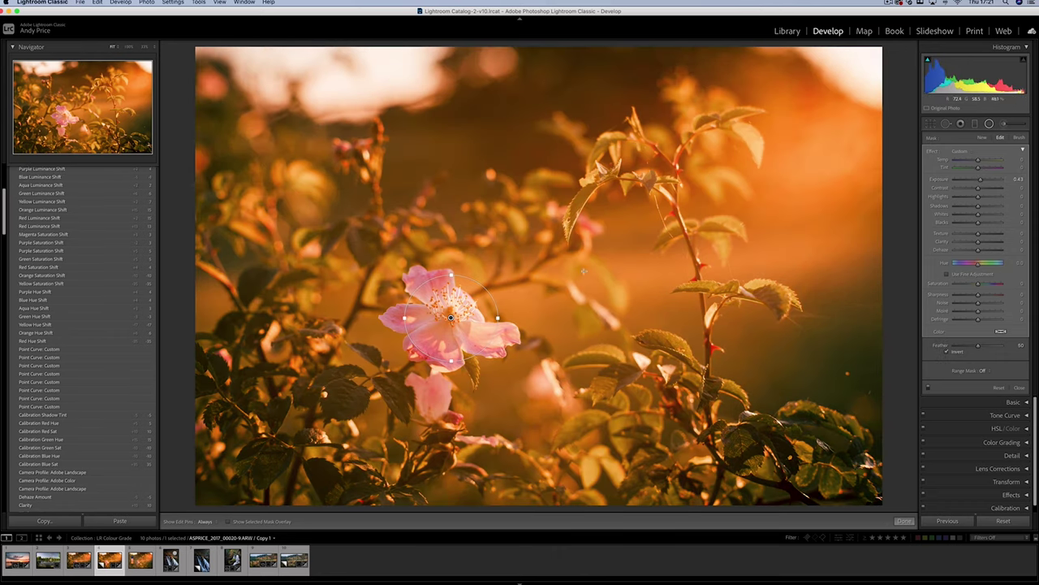
pyautogui.moveTo(978, 181); pyautogui.dragTo(981, 183)
pyautogui.moveTo(980, 182); pyautogui.dragTo(979, 183)
pyautogui.moveTo(980, 182); pyautogui.dragTo(977, 197)
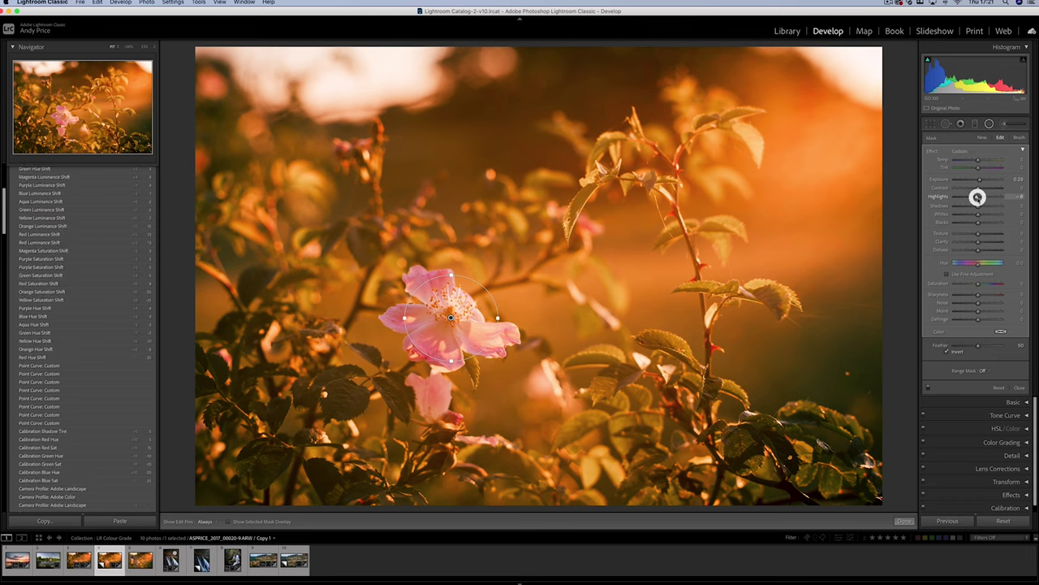
pyautogui.click(989, 123)
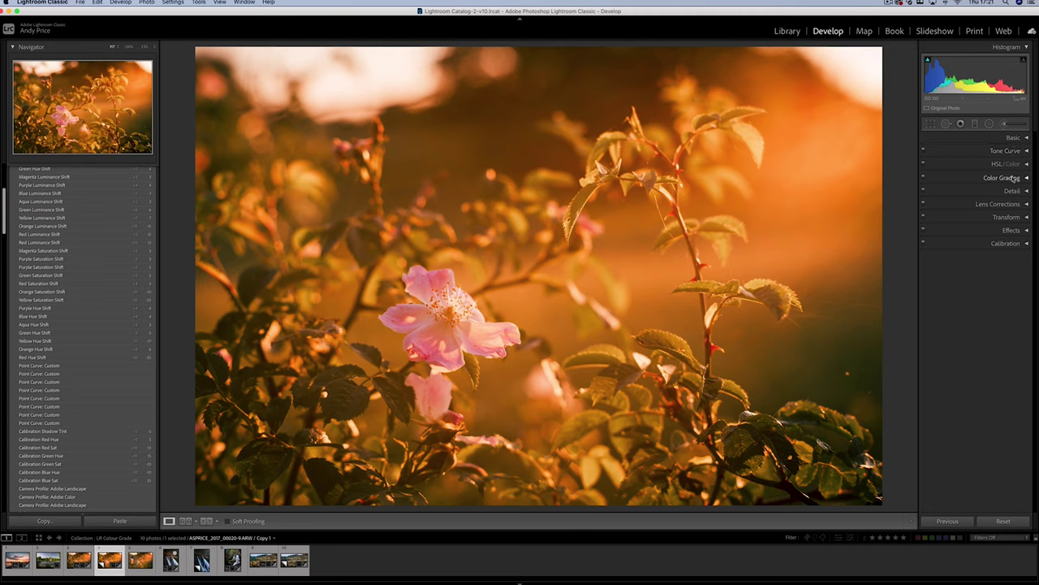
# Step: Cool the Temp slightly and set Dehaze just below zero in the Basic panel
pyautogui.click(1025, 140)
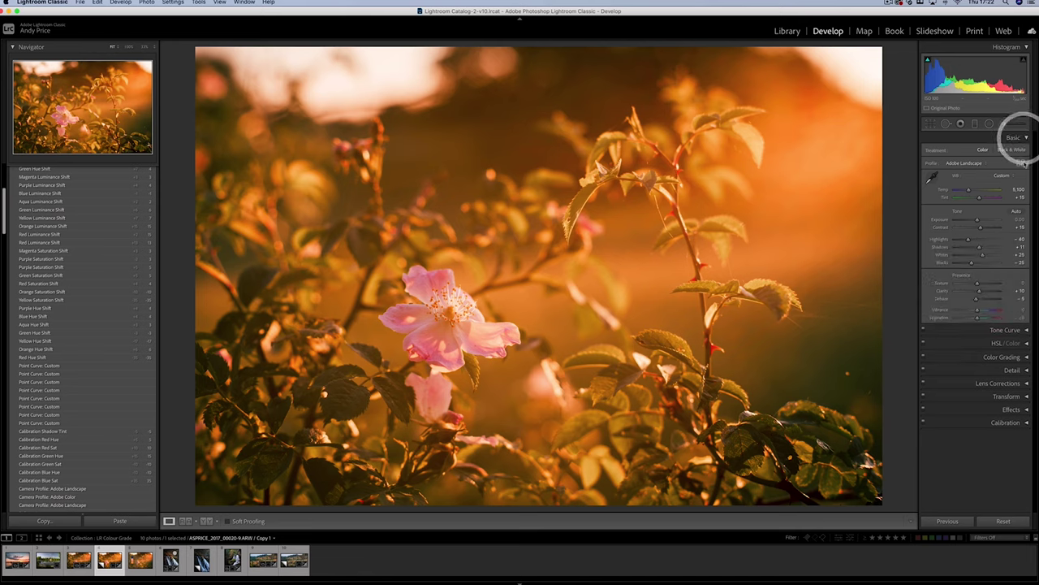
pyautogui.moveTo(969, 190); pyautogui.dragTo(968, 191)
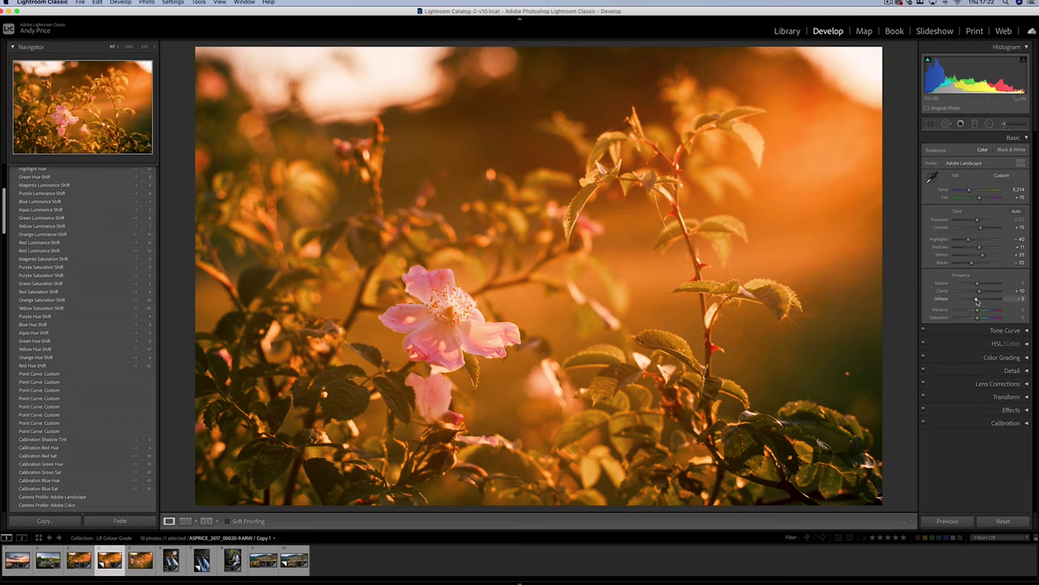
pyautogui.moveTo(977, 300); pyautogui.dragTo(976, 299)
pyautogui.click(1025, 138)
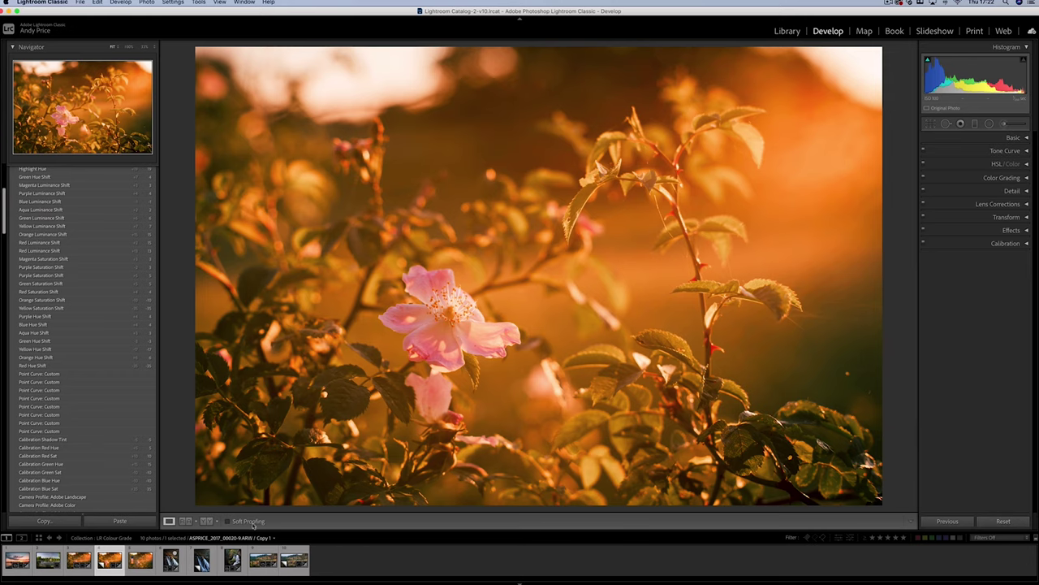
# Step: Show the rose in the left-right Before/After comparison view
pyautogui.click(206, 520)
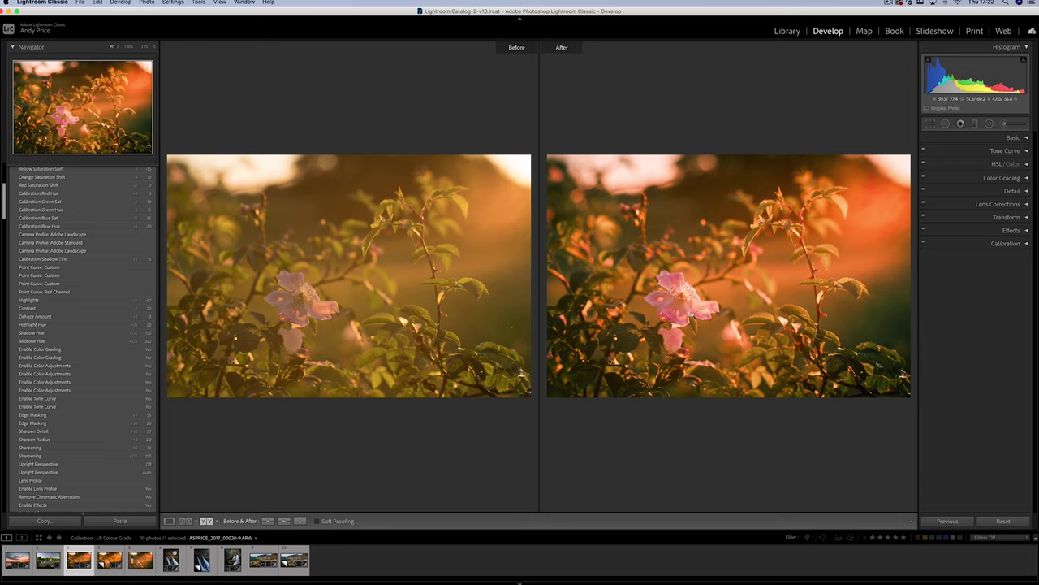
pyautogui.click(1023, 138)
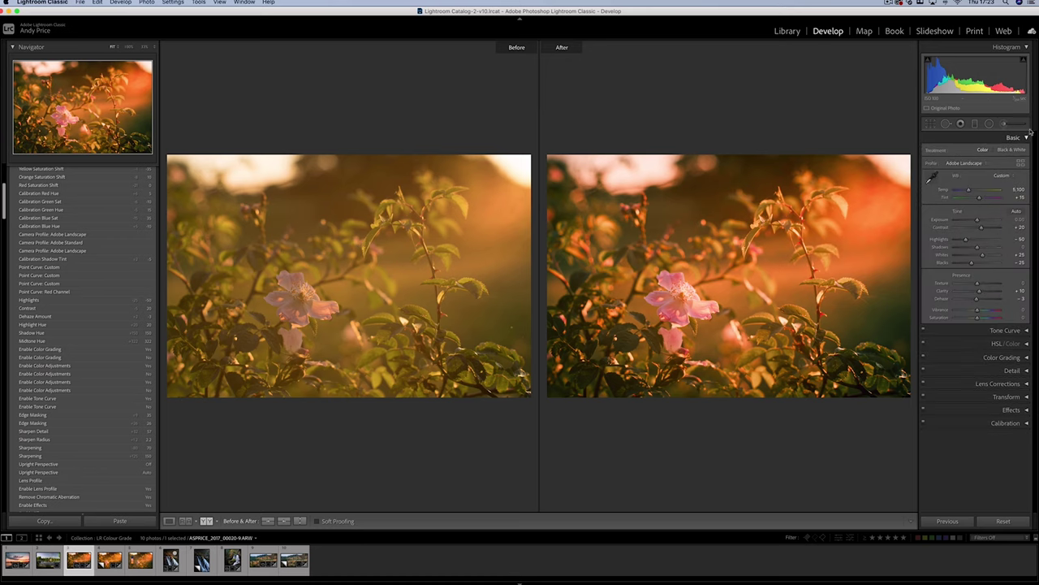
pyautogui.click(1027, 138)
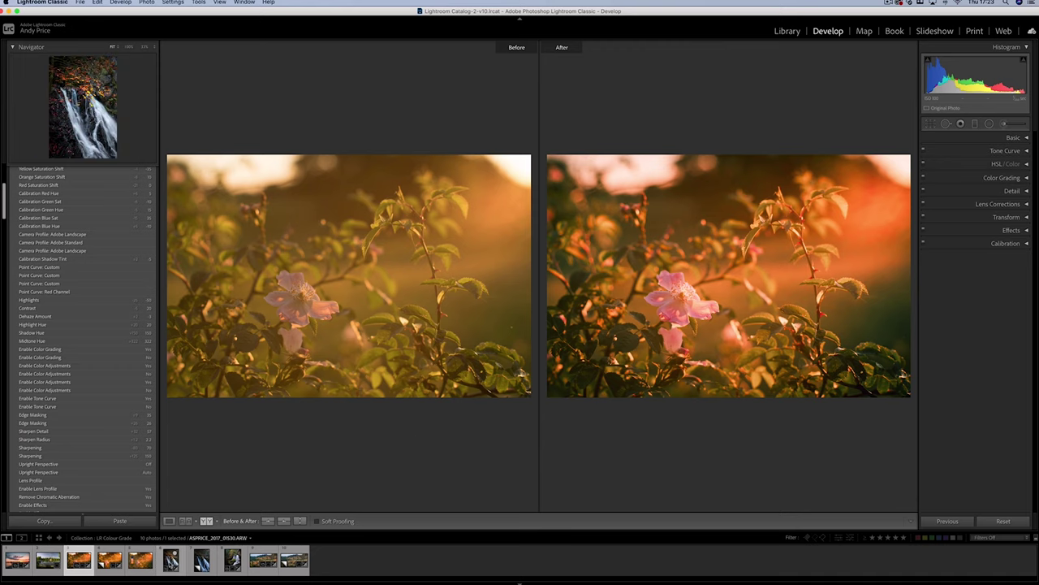
# Step: Select the waterfall photo and its virtual copy in the filmstrip to compare before/after
pyautogui.click(170, 560)
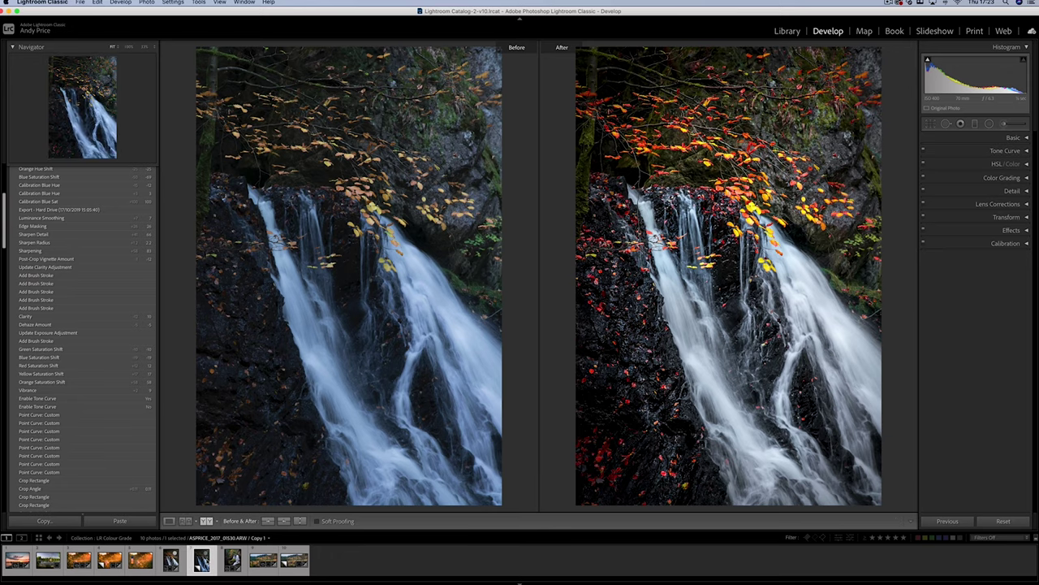
pyautogui.click(171, 559)
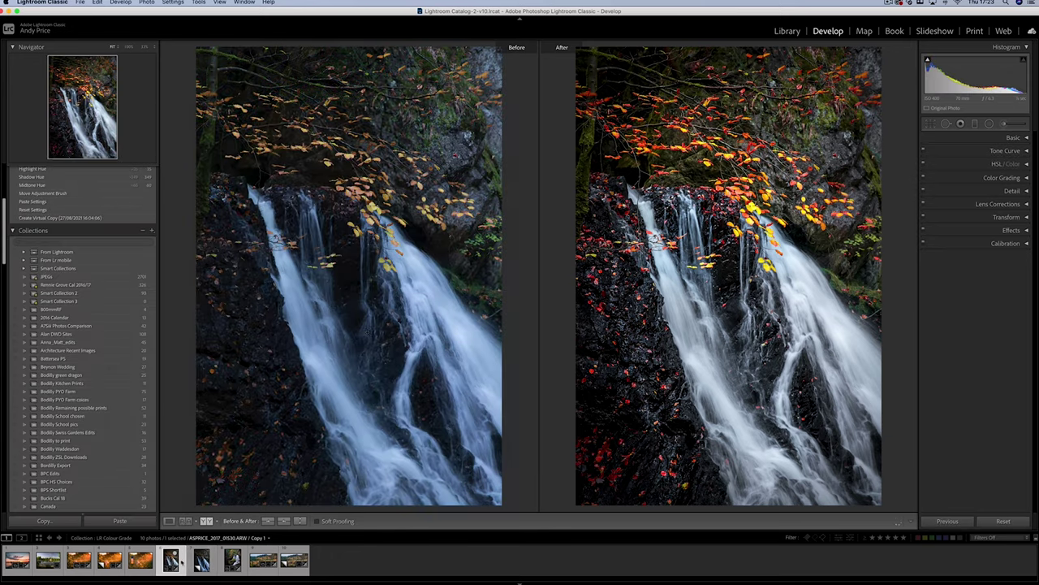